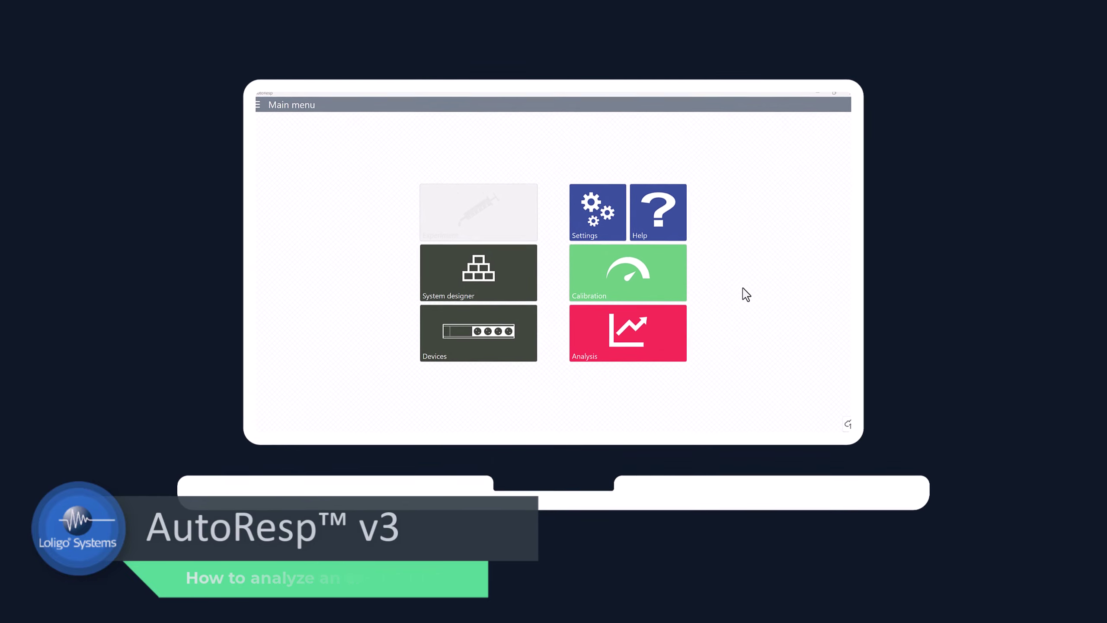
Open the Experiment page listing the resting chambers at 12,00 mL chamber volume each.
click(629, 338)
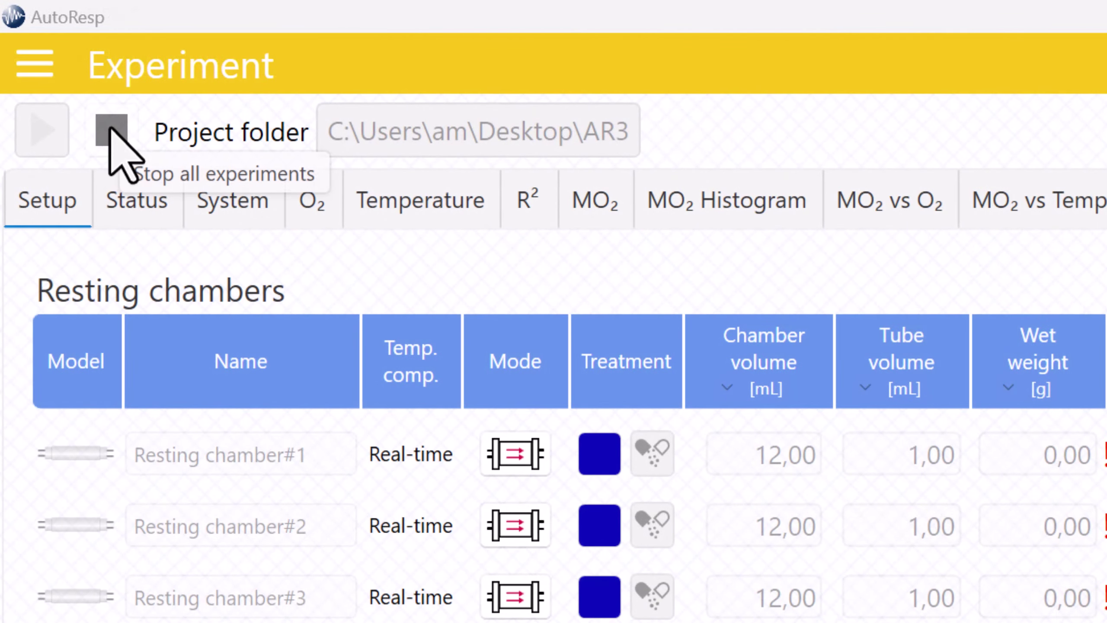
Stop all running experiments.
click(111, 130)
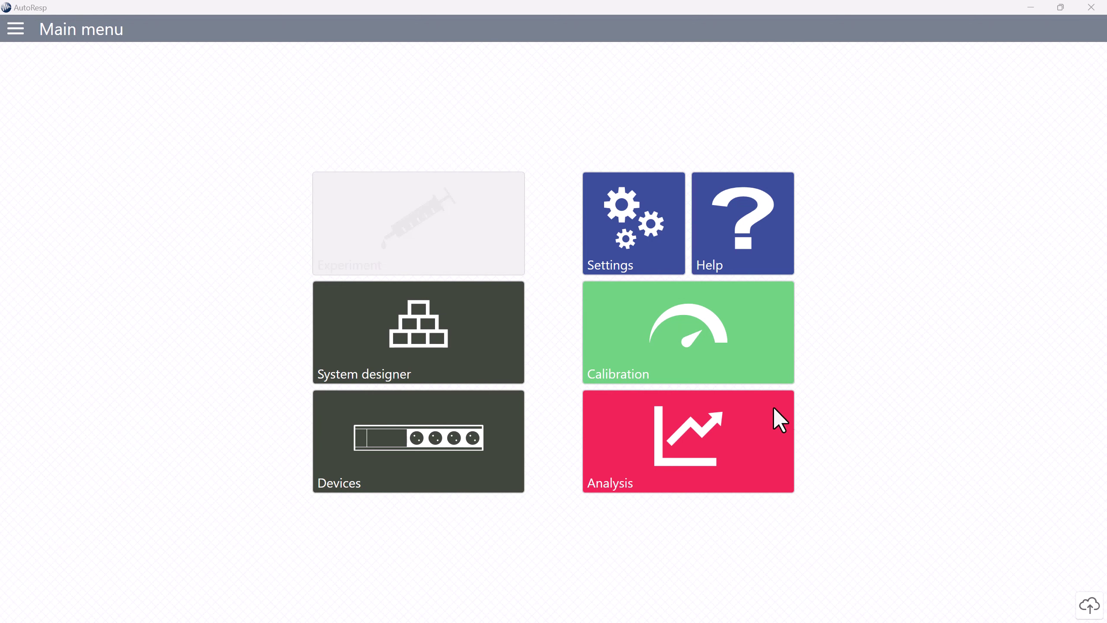
Load the three Resting chamber .ar3 files into Analysis to get their SMR, MMR, AAS and FAS.
click(684, 441)
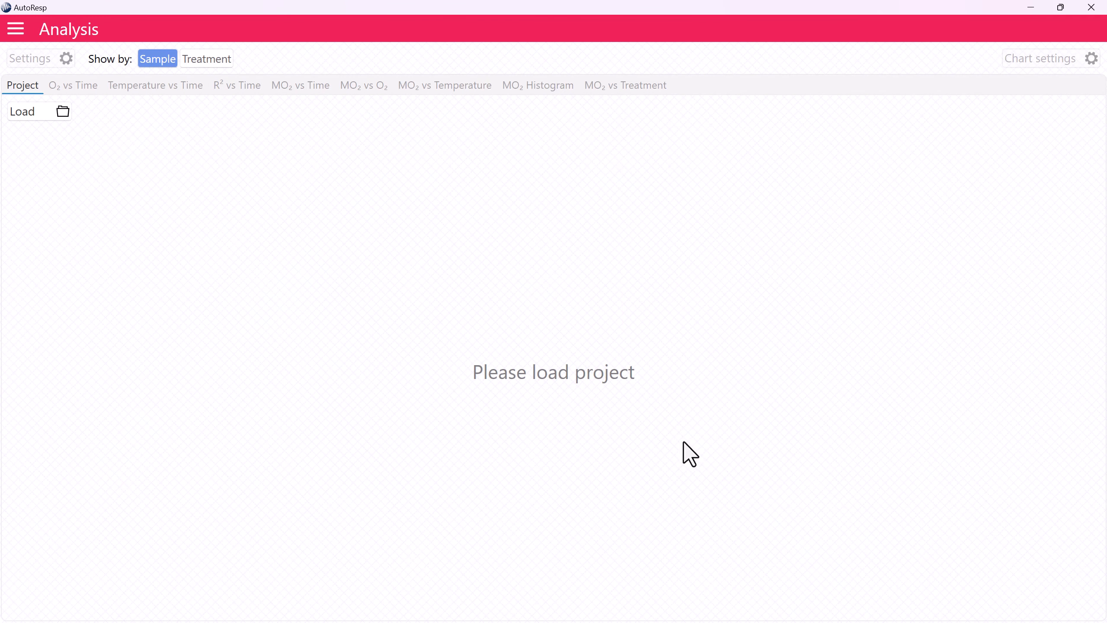
click(38, 113)
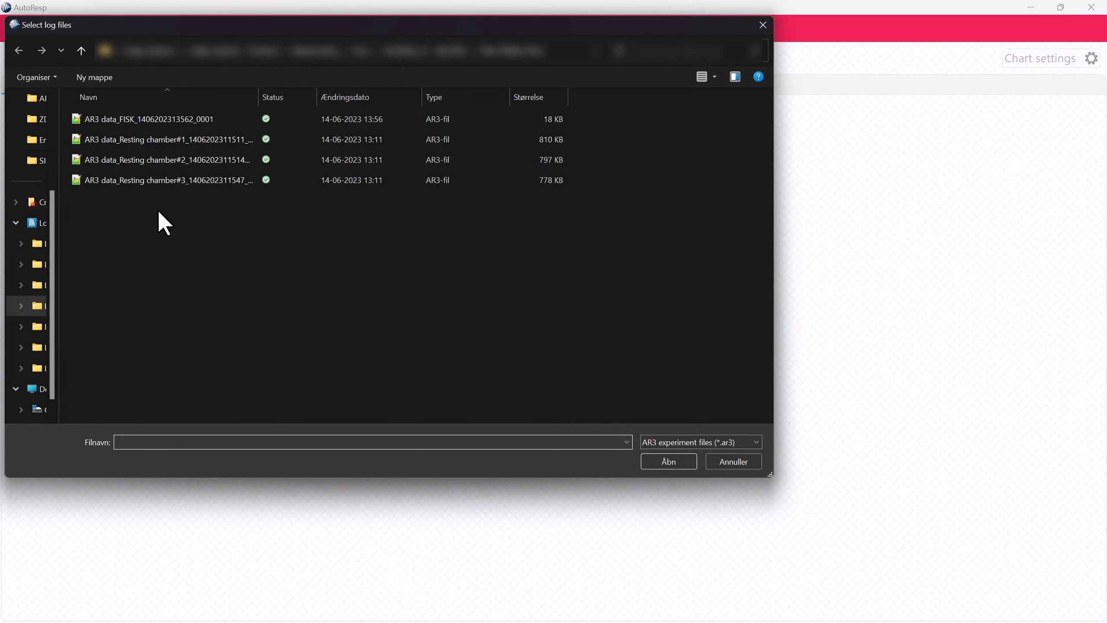
drag(158, 210, 168, 141)
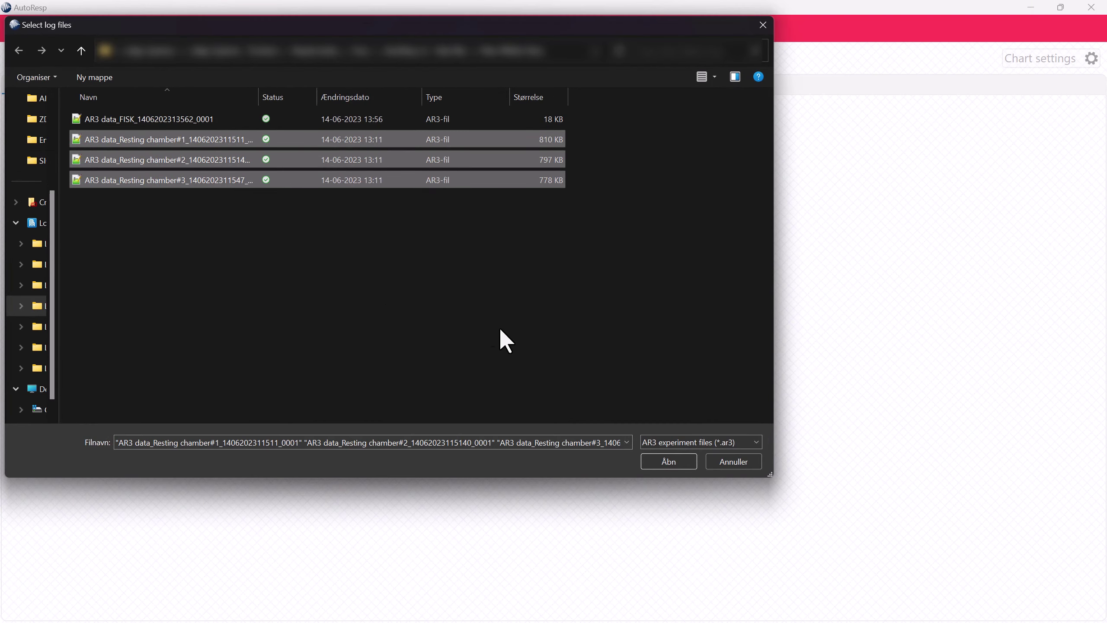
click(669, 461)
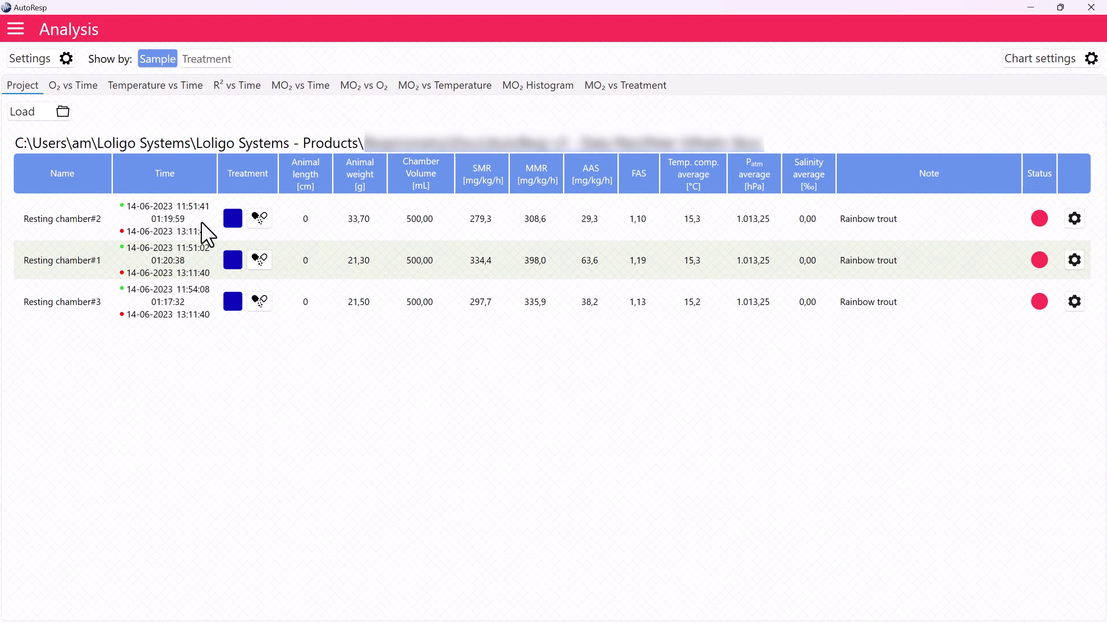
Load the FISK data file on its own into Analysis.
click(48, 118)
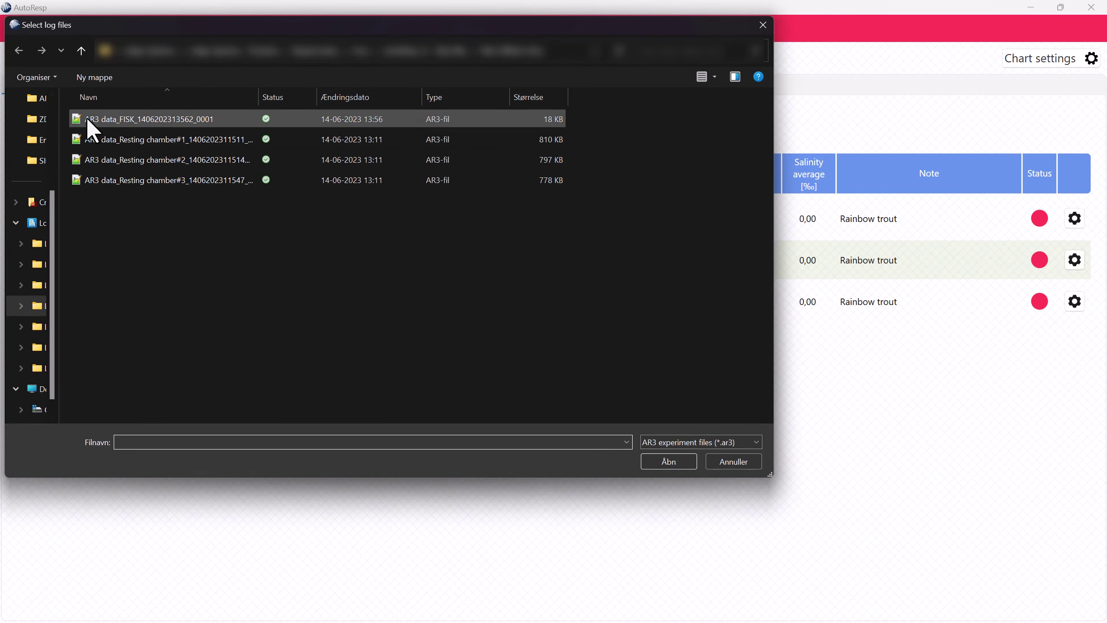
click(97, 125)
click(667, 462)
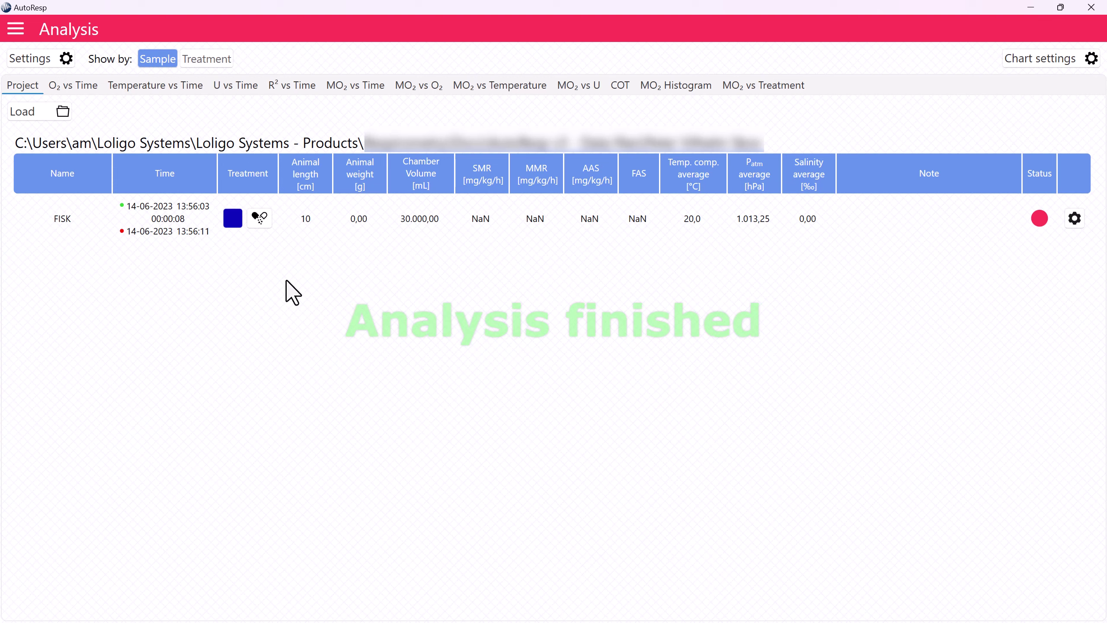
Reload the three Resting chamber files into Analysis.
click(44, 114)
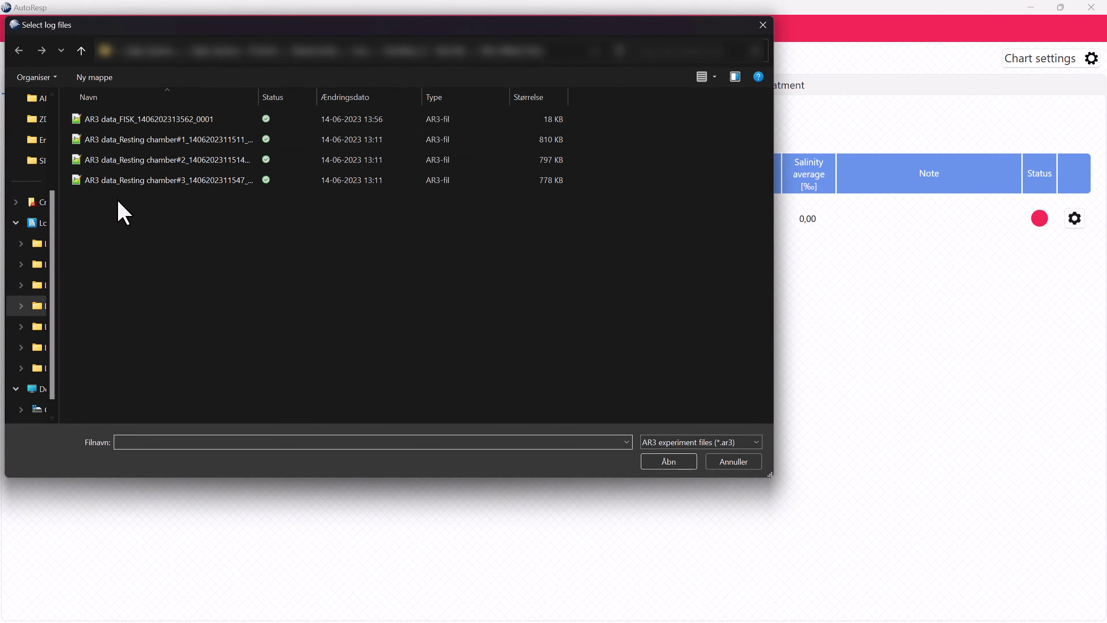
drag(118, 201, 117, 141)
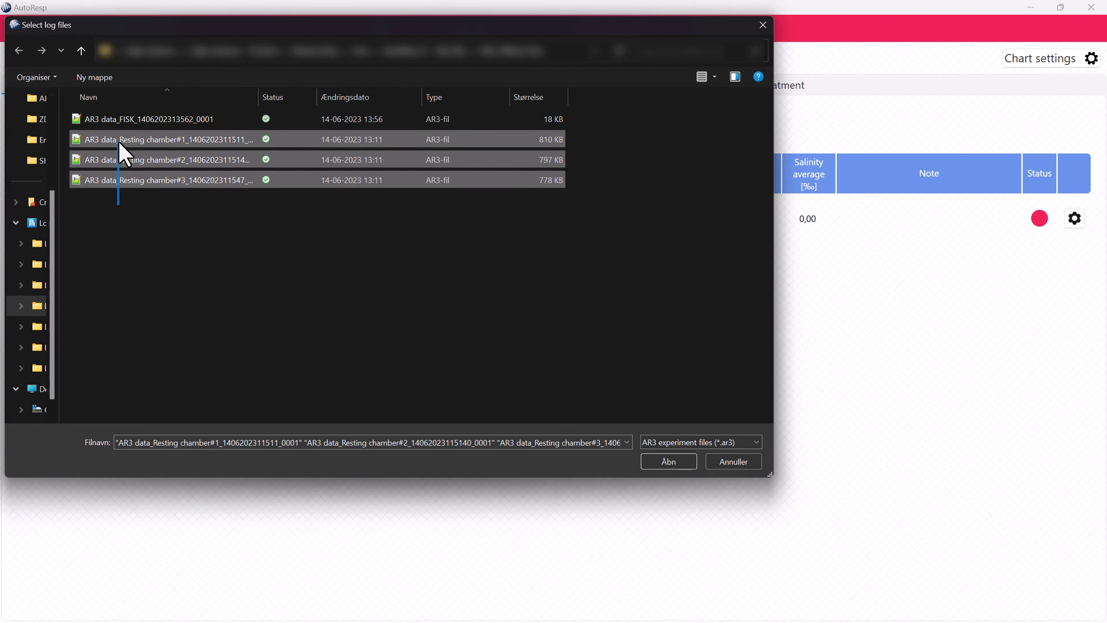
click(665, 462)
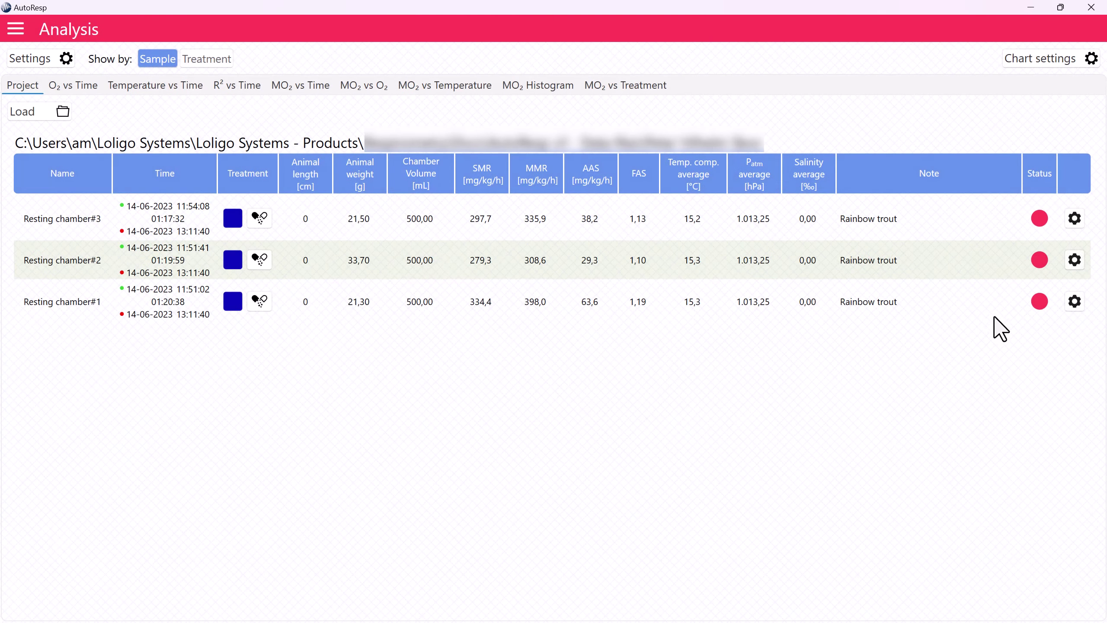
click(1074, 218)
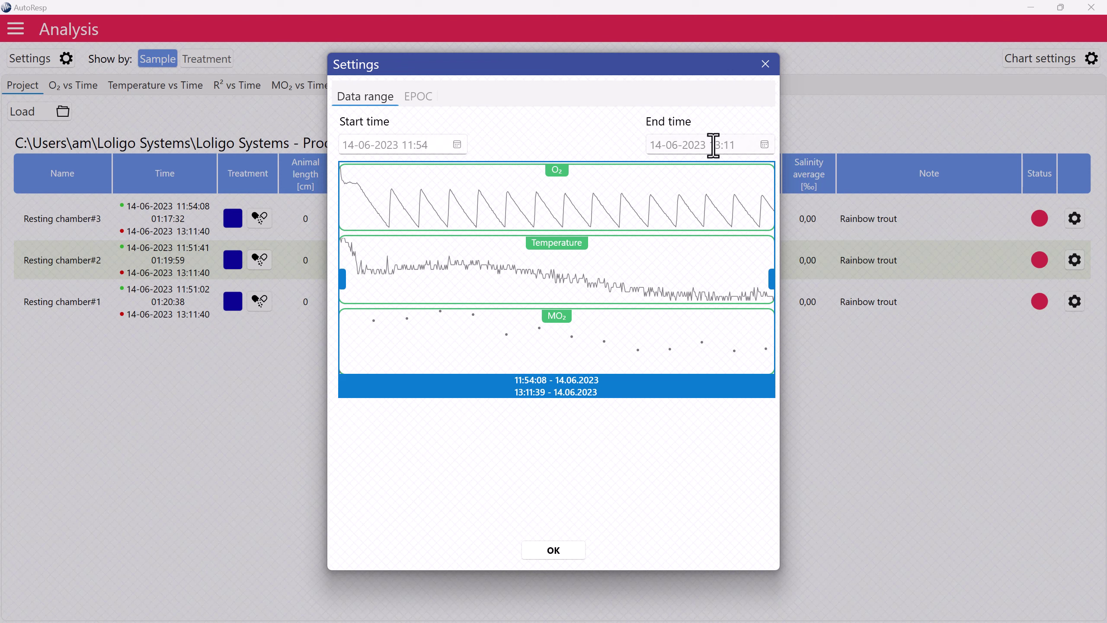
drag(344, 279, 441, 280)
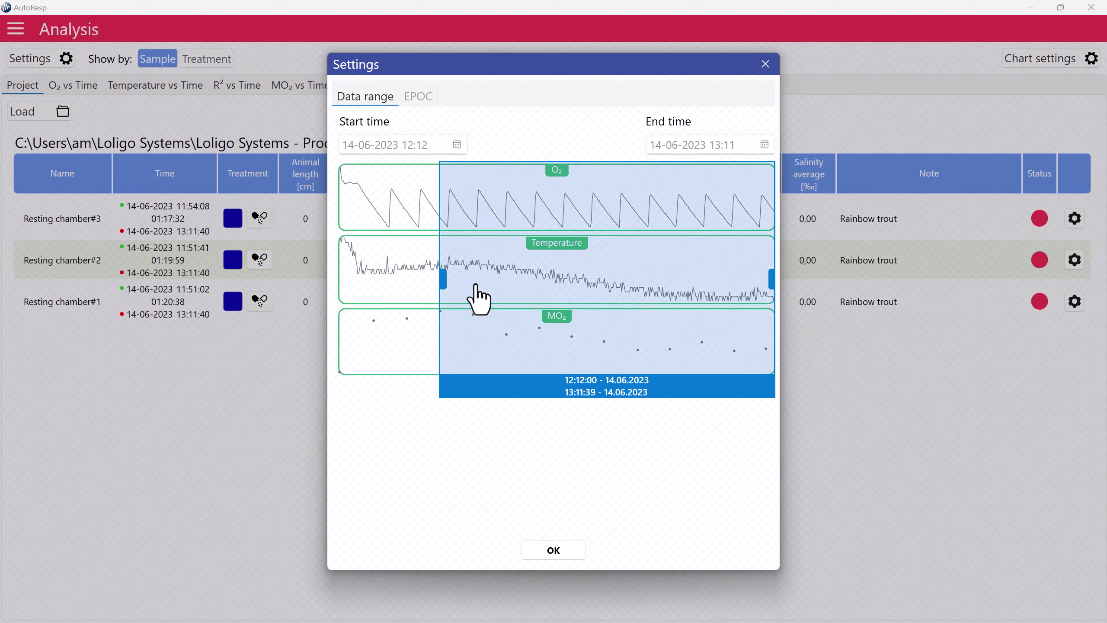
drag(770, 279, 680, 277)
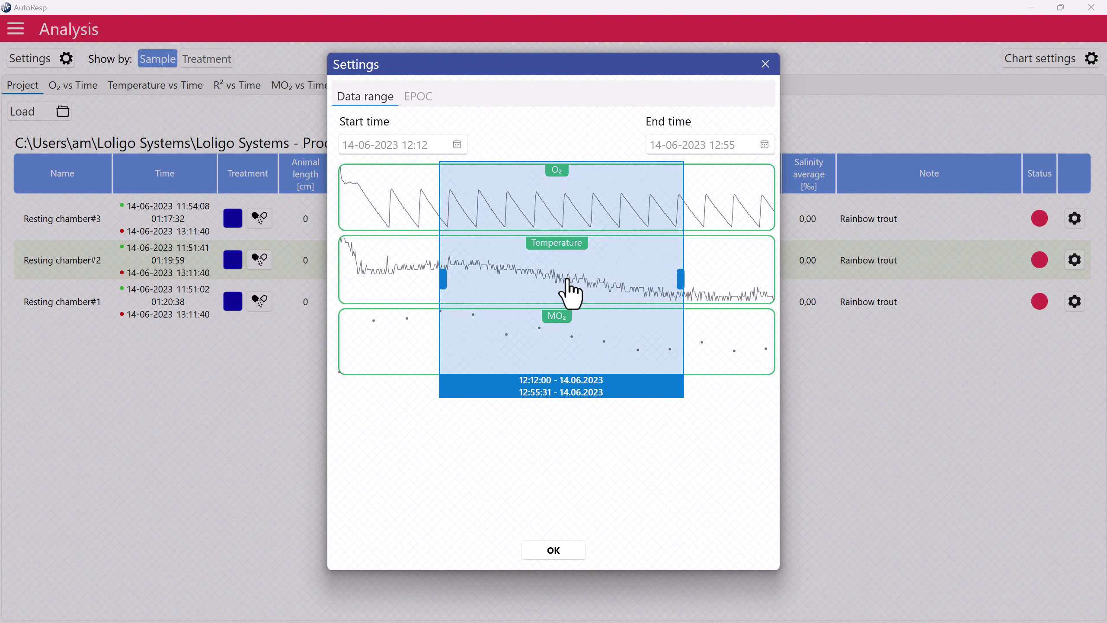
mouse_move(568, 290)
mouse_down()
mouse_move(492, 290)
mouse_move(579, 292)
mouse_up()
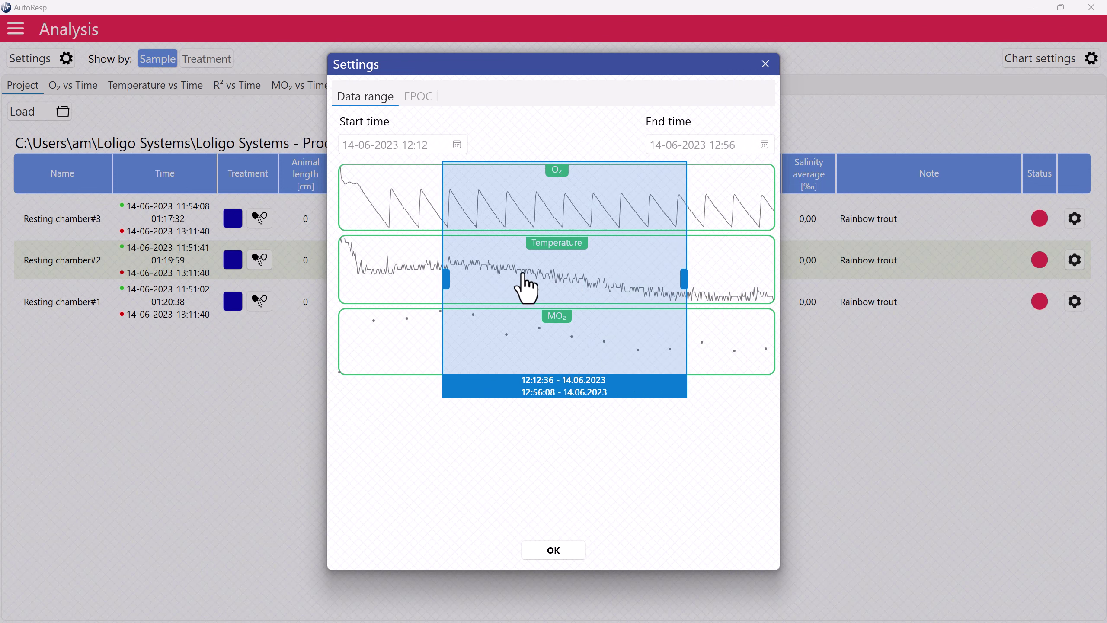
drag(444, 279, 342, 279)
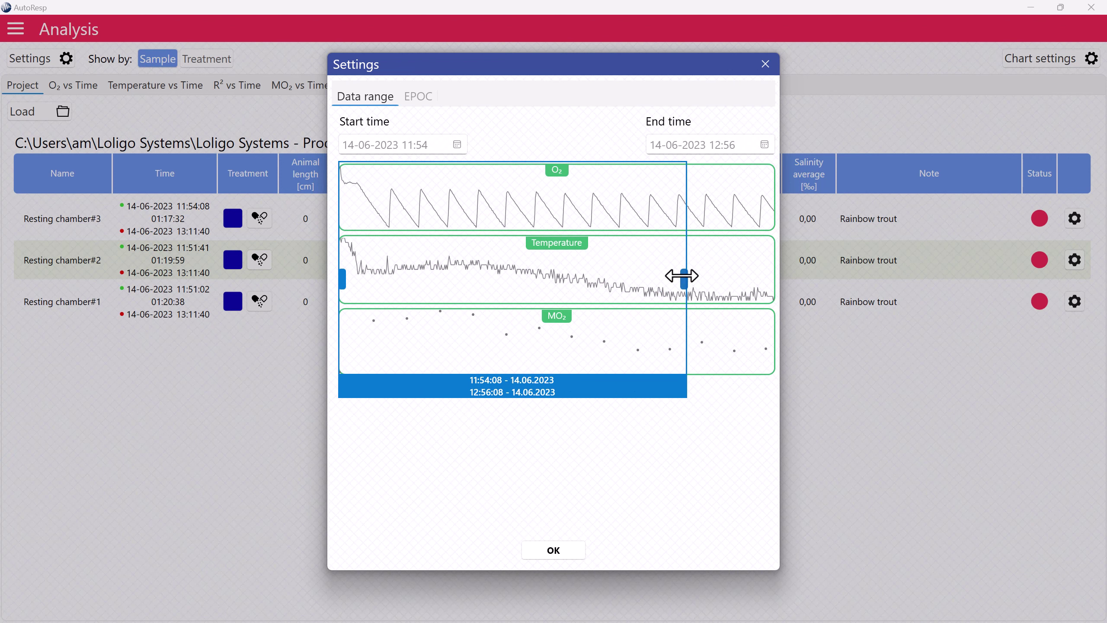
drag(681, 277, 780, 277)
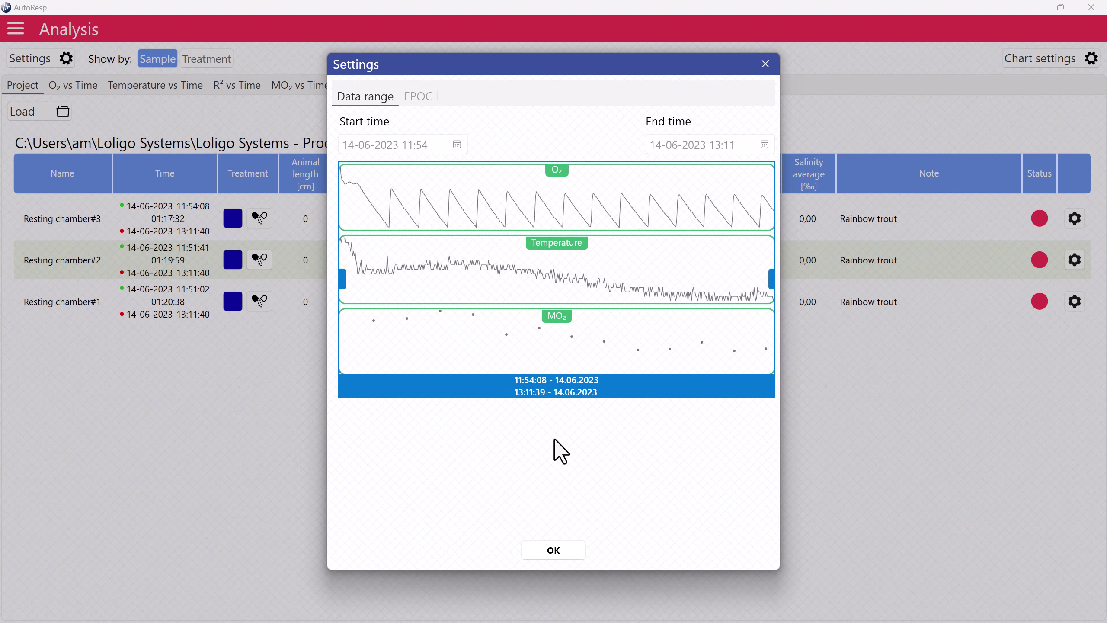
click(552, 550)
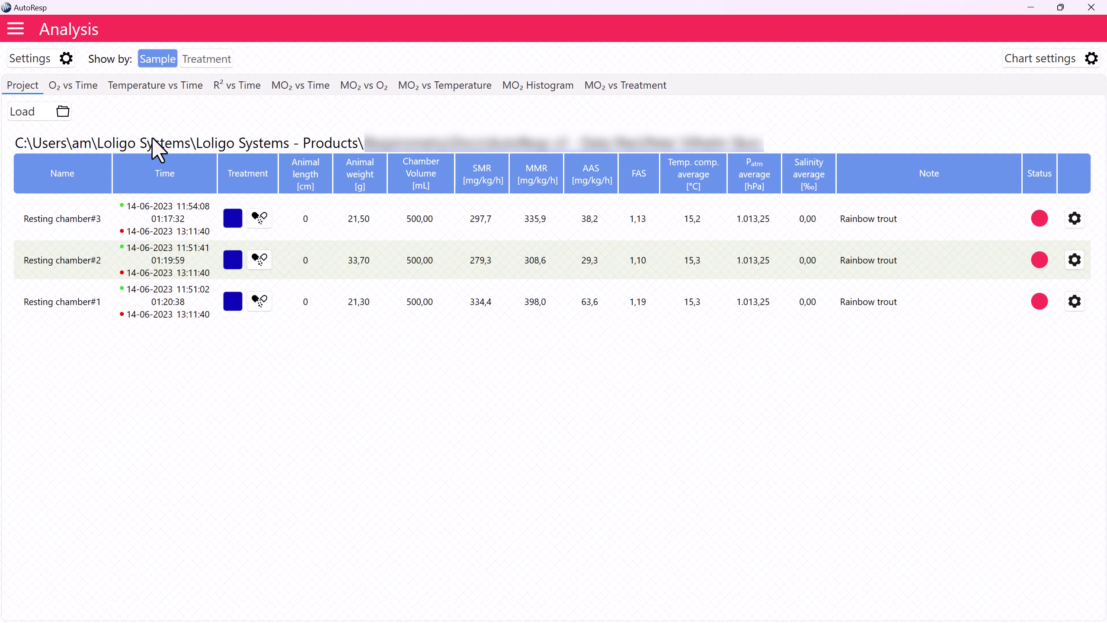
click(40, 60)
Show global date-time handlers on the O₂ vs Time chart, marking 11:51:02 and 13:11:40.
click(65, 89)
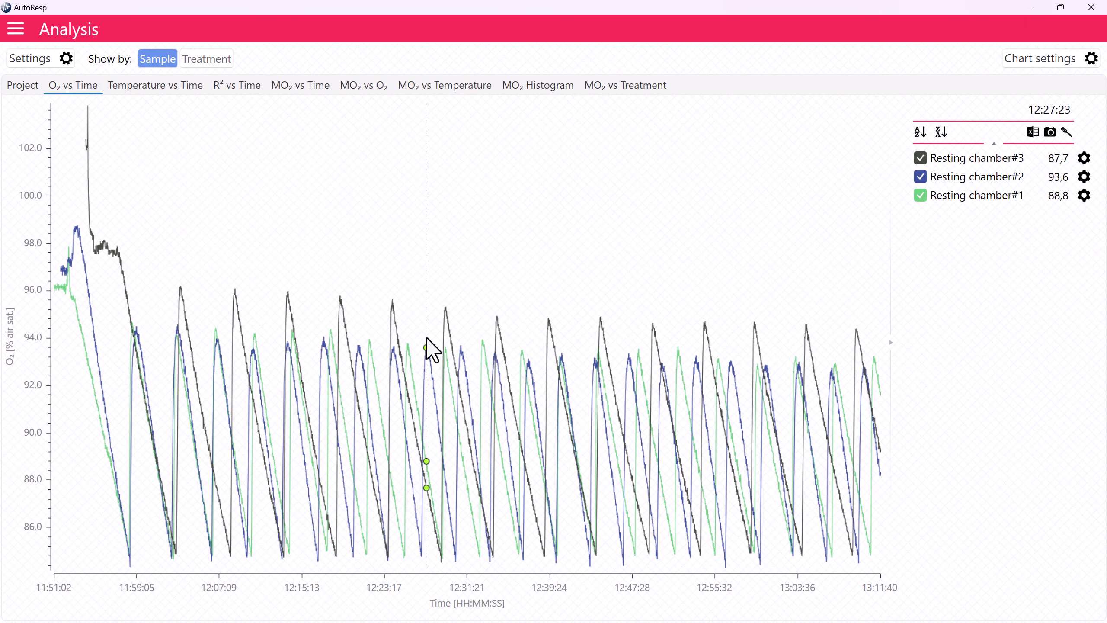
click(1051, 58)
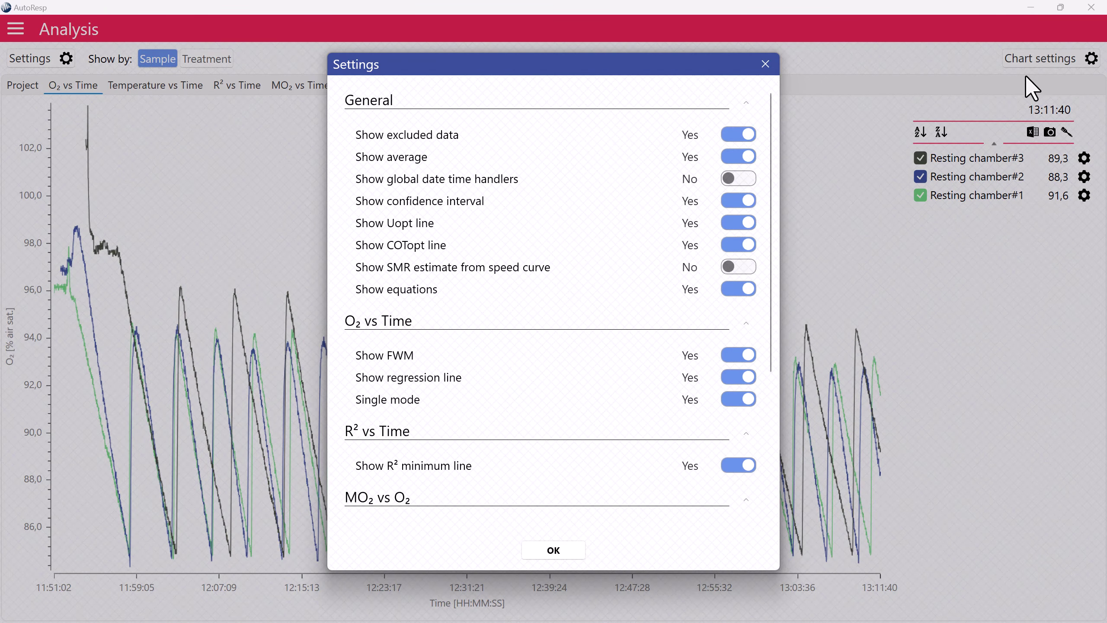
click(739, 182)
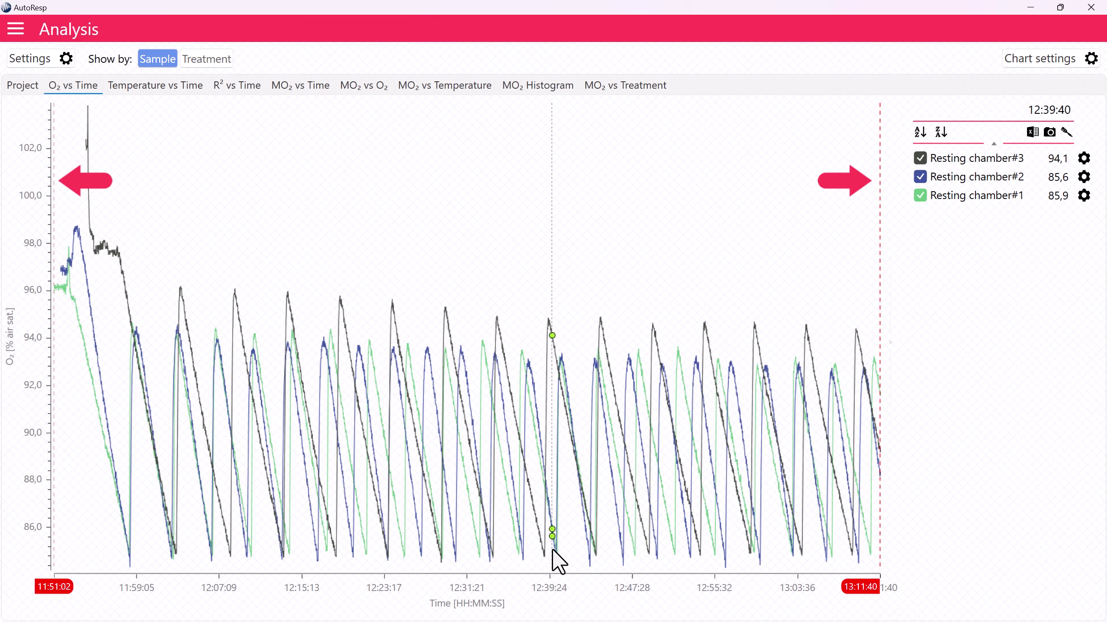
click(553, 551)
Change the SMR minimum time to 11:59 and drag the global start marker to 11:55:55.
click(31, 54)
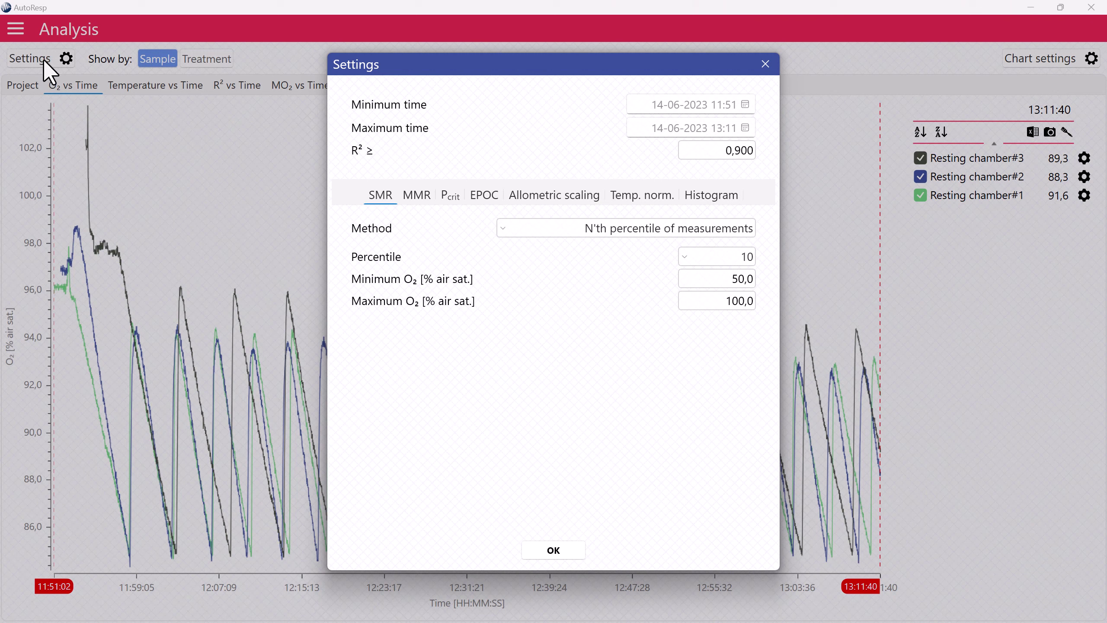
click(728, 107)
click(735, 107)
key(BackSpace)
text(9)
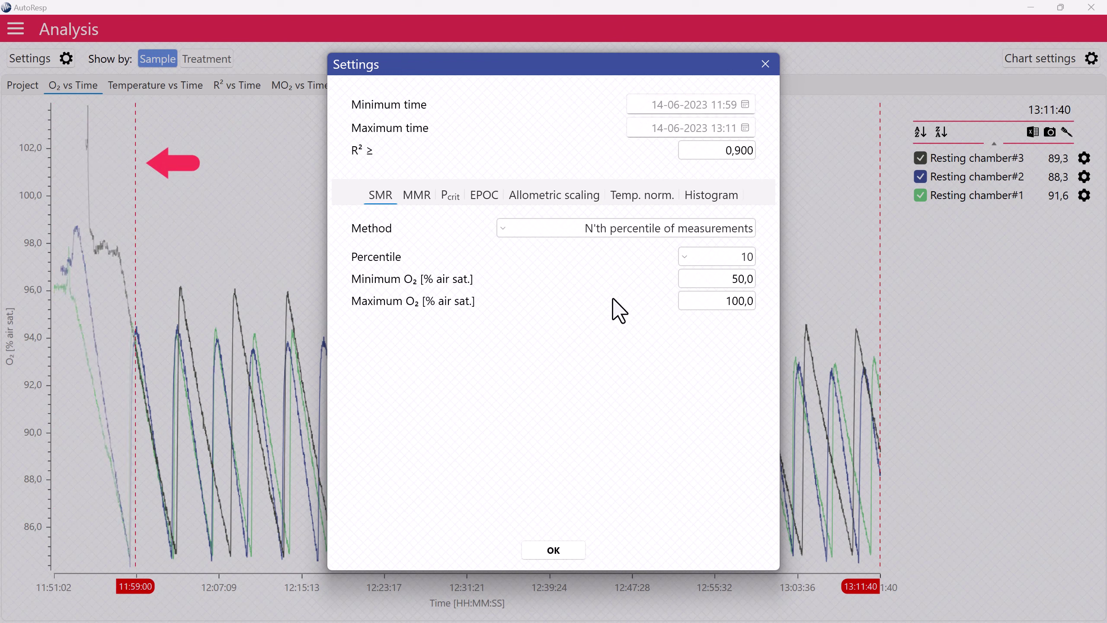
click(552, 549)
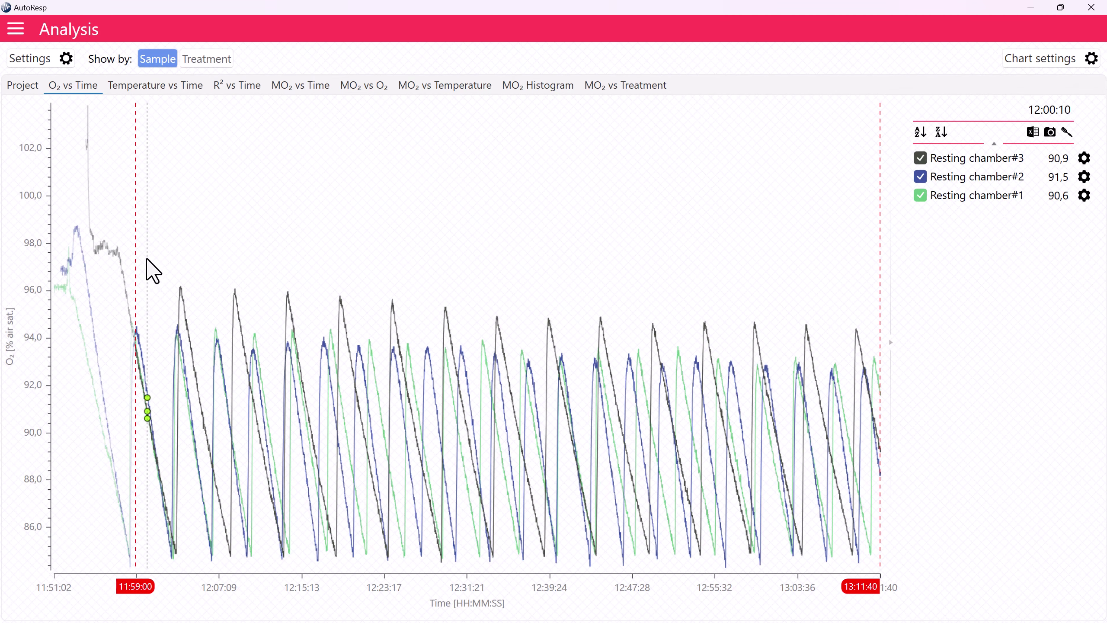
mouse_move(136, 250)
mouse_down()
mouse_move(192, 255)
mouse_move(104, 250)
mouse_up()
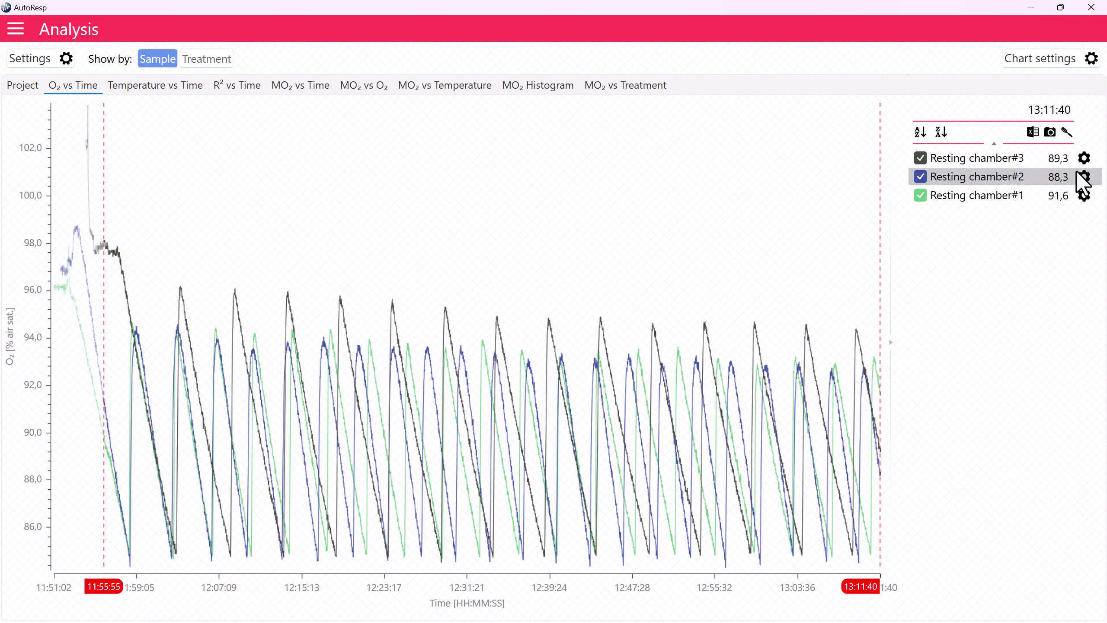
Move Resting chamber#3's individual data range start to 11:59:23.
click(1085, 159)
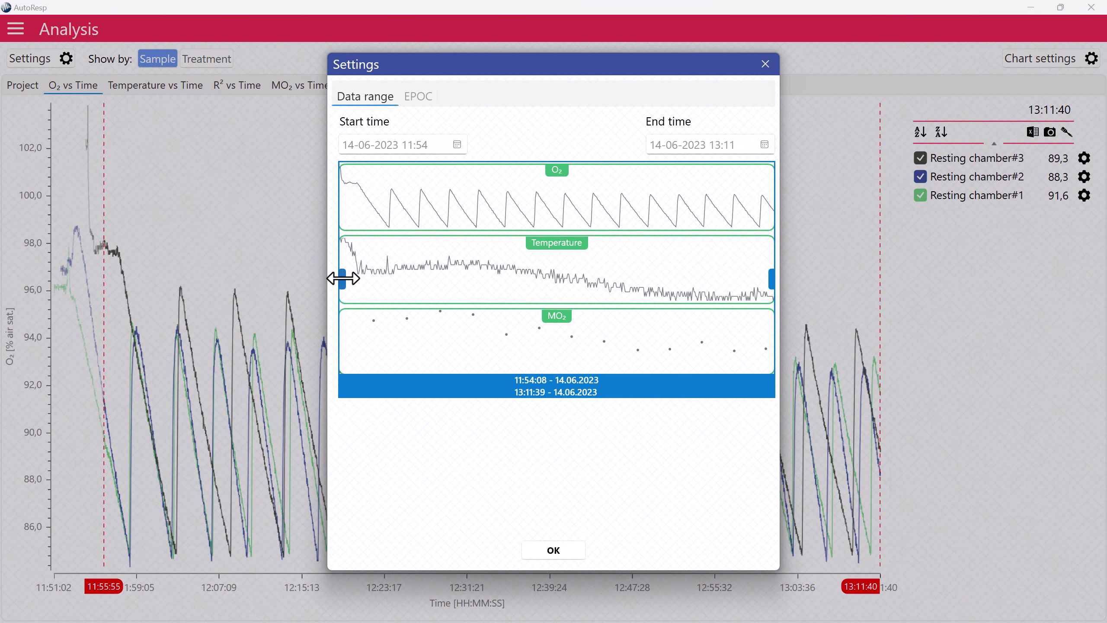
mouse_move(346, 276)
mouse_down()
mouse_move(414, 277)
mouse_move(342, 278)
mouse_up()
click(553, 548)
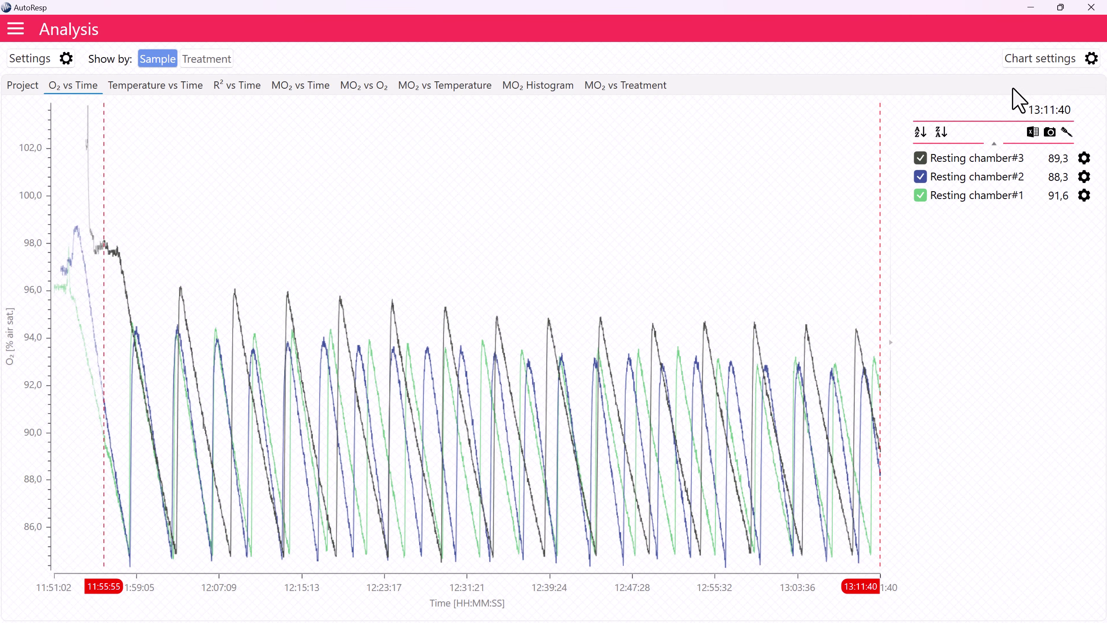
Review the Chart settings toggles for the General, O2 vs Time, R² vs Time and MO2 graphs.
click(1053, 58)
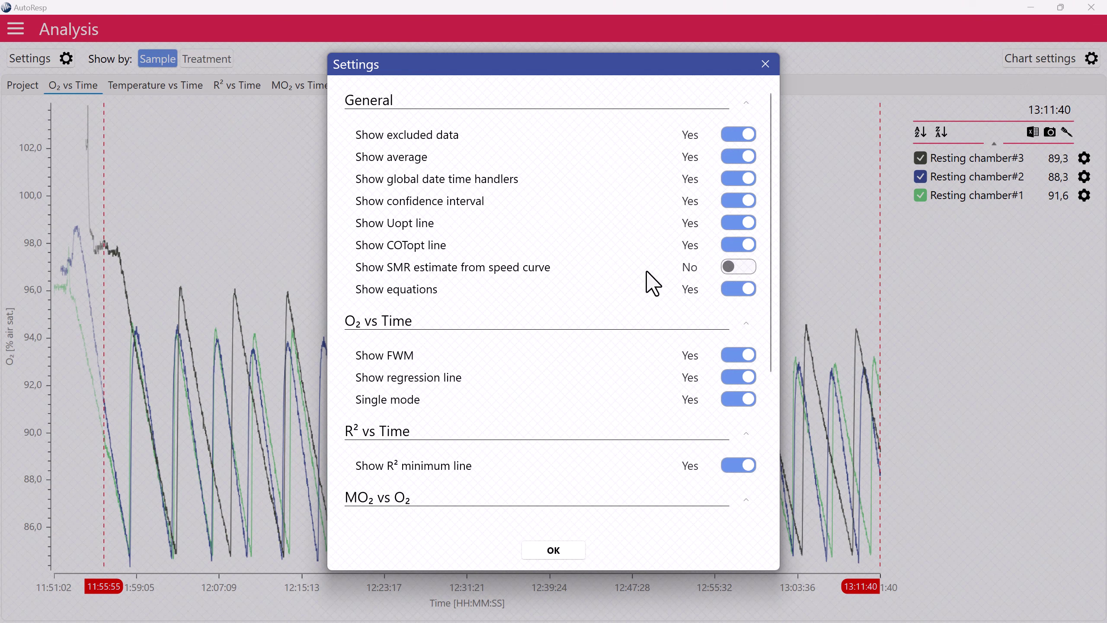
scroll(638, 272, down, 5)
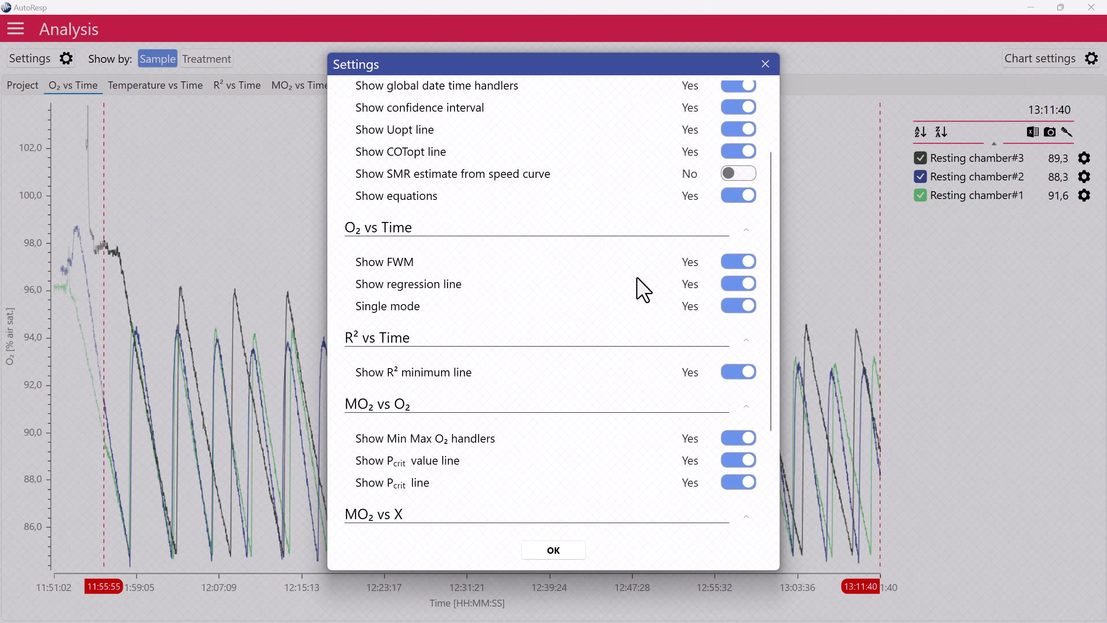
scroll(638, 290, up, 5)
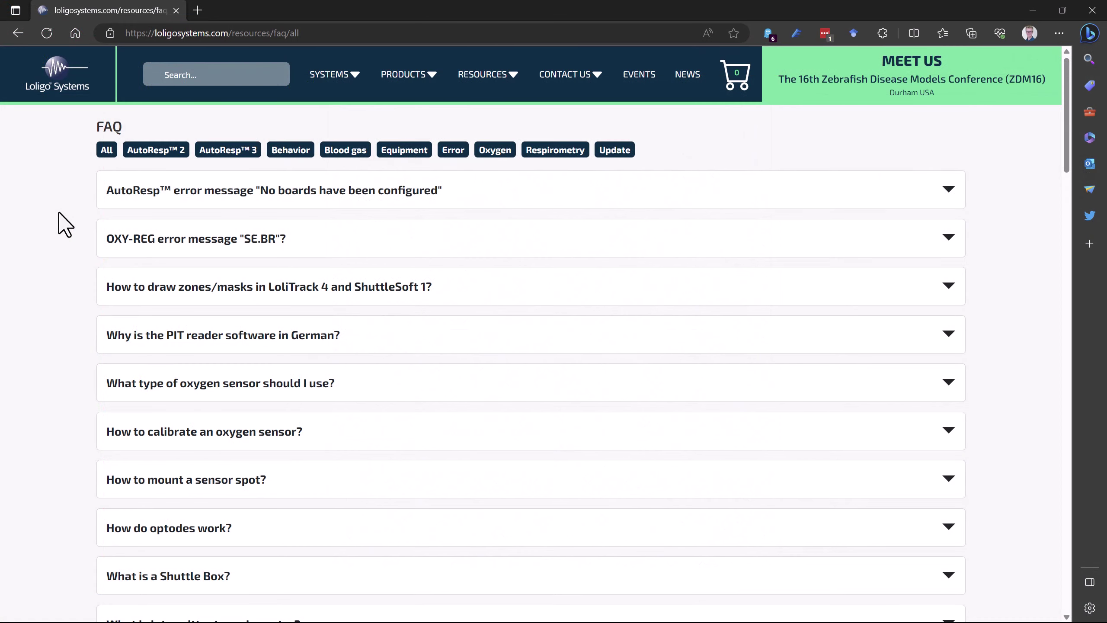
Filter the Loligo FAQ to AutoResp v3 and read the Analysis - Chart settings answer.
click(231, 150)
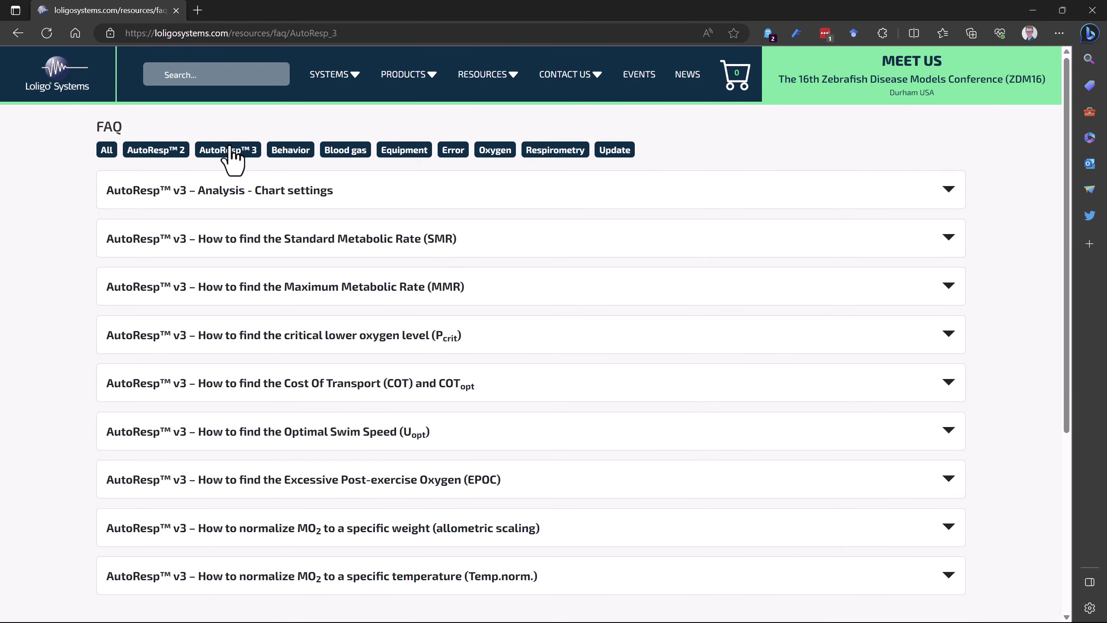
click(267, 196)
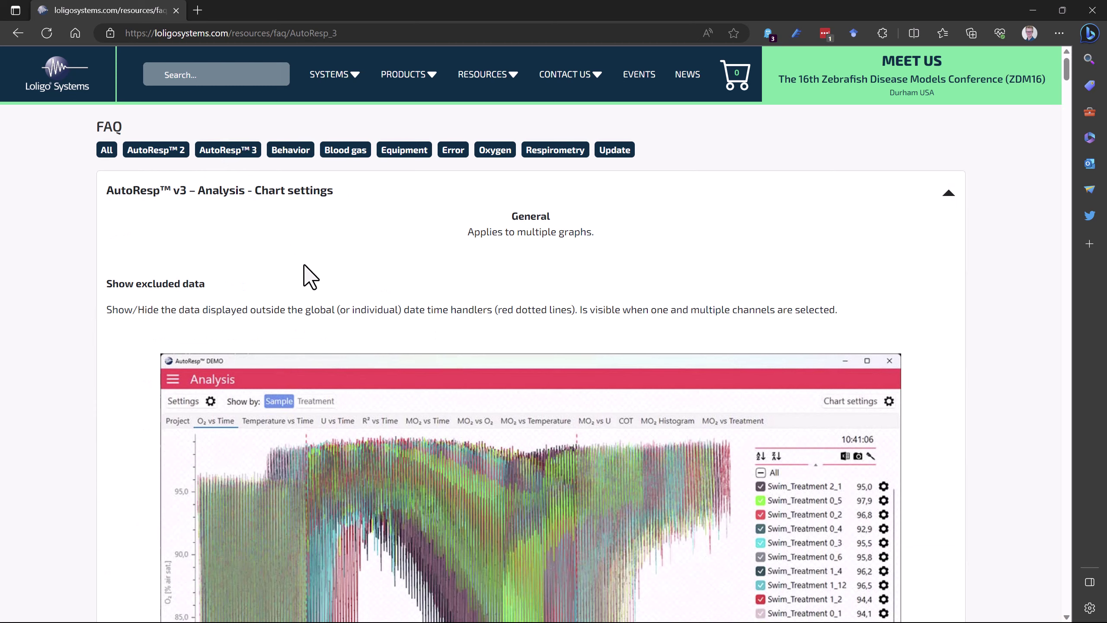
scroll(309, 277, down, 8)
scroll(339, 288, down, 20)
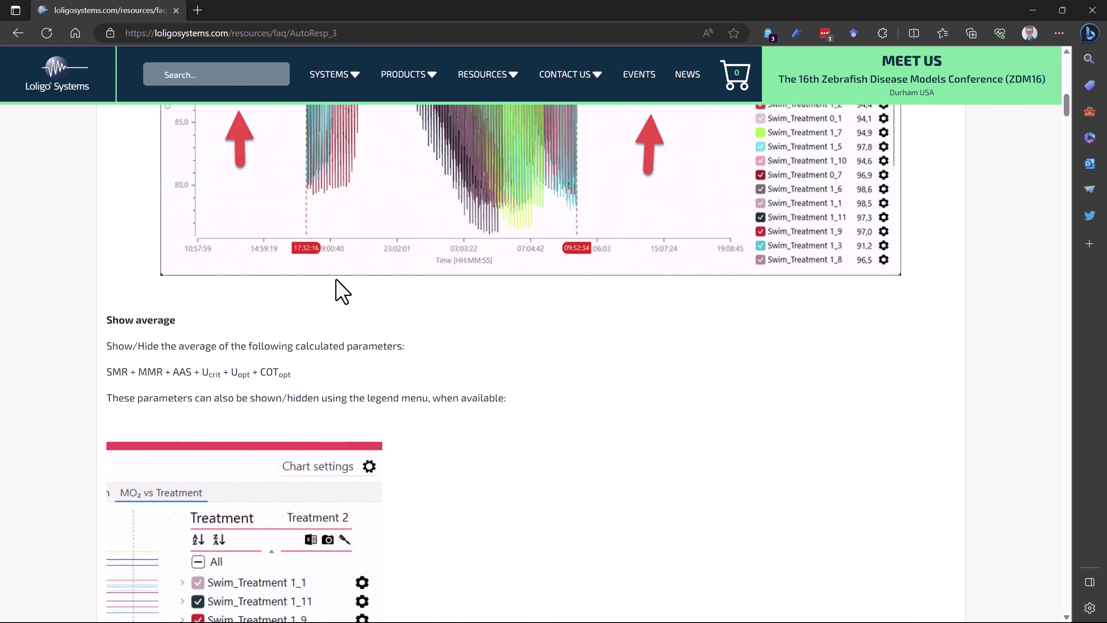
scroll(332, 279, down, 18)
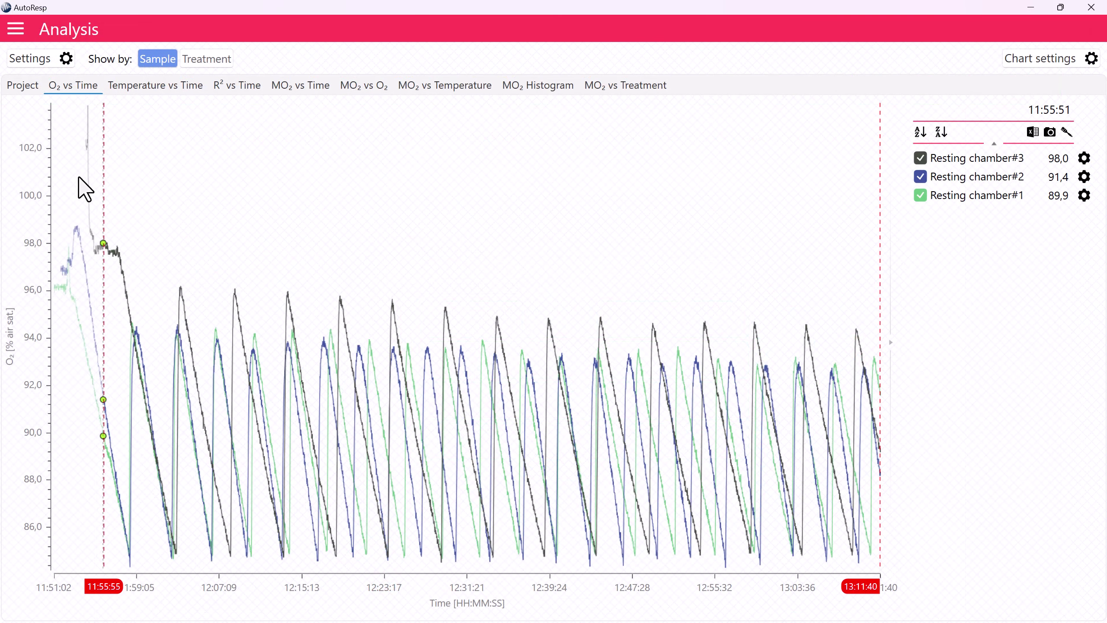
Return to the Project table of the three resting chambers' SMR, MMR, AAS and FAS.
click(23, 86)
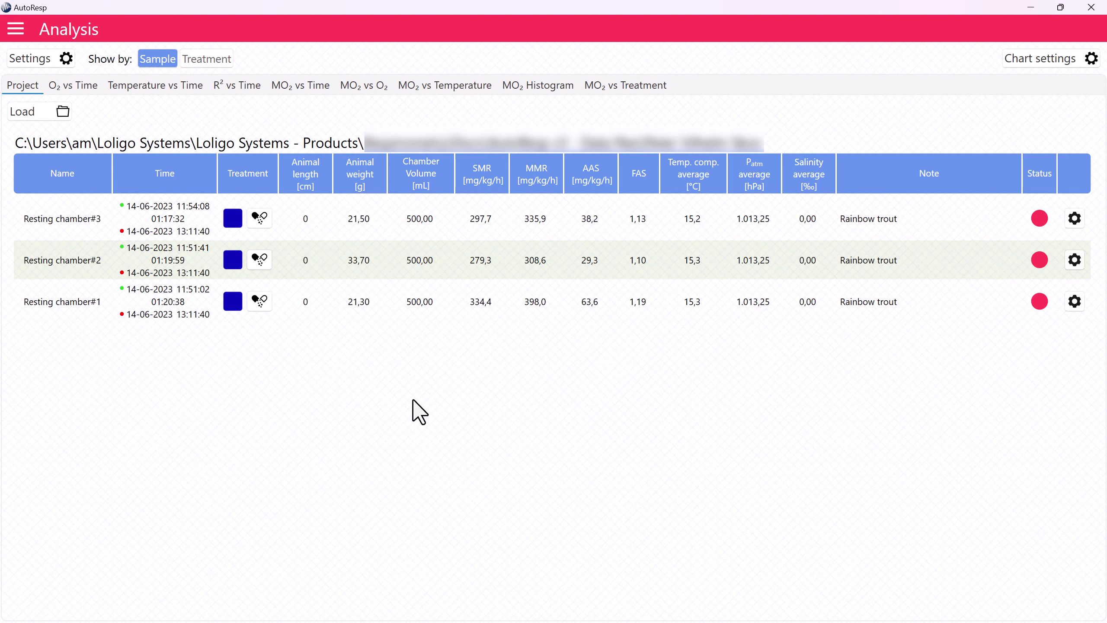
In the analysis settings, try average of lowest N for SMR, then revert to N'th percentile.
click(31, 58)
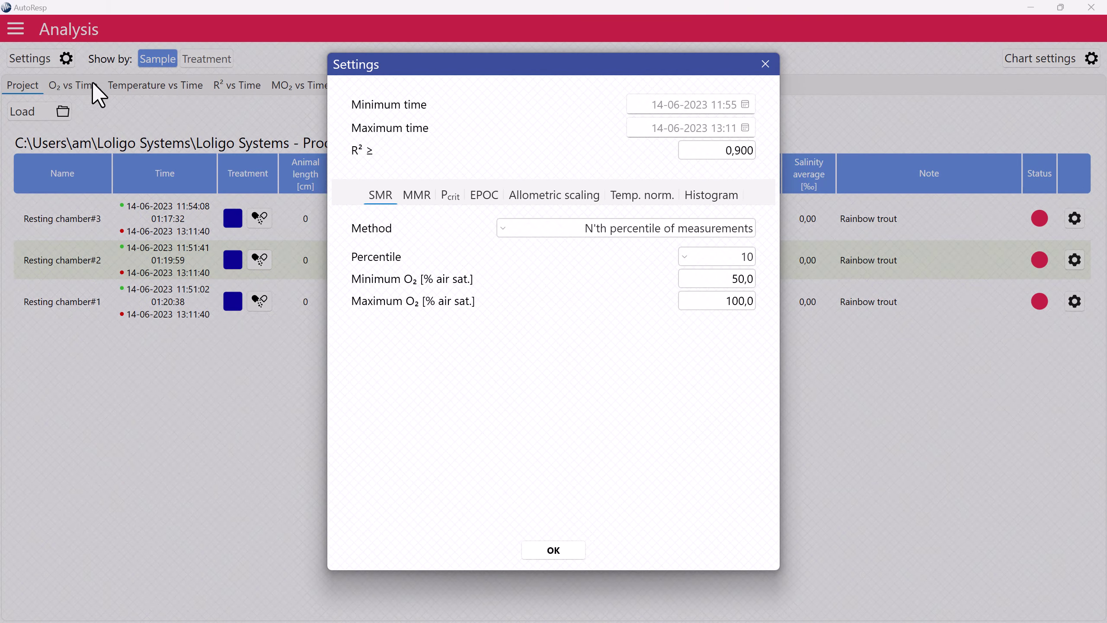
drag(516, 64, 816, 80)
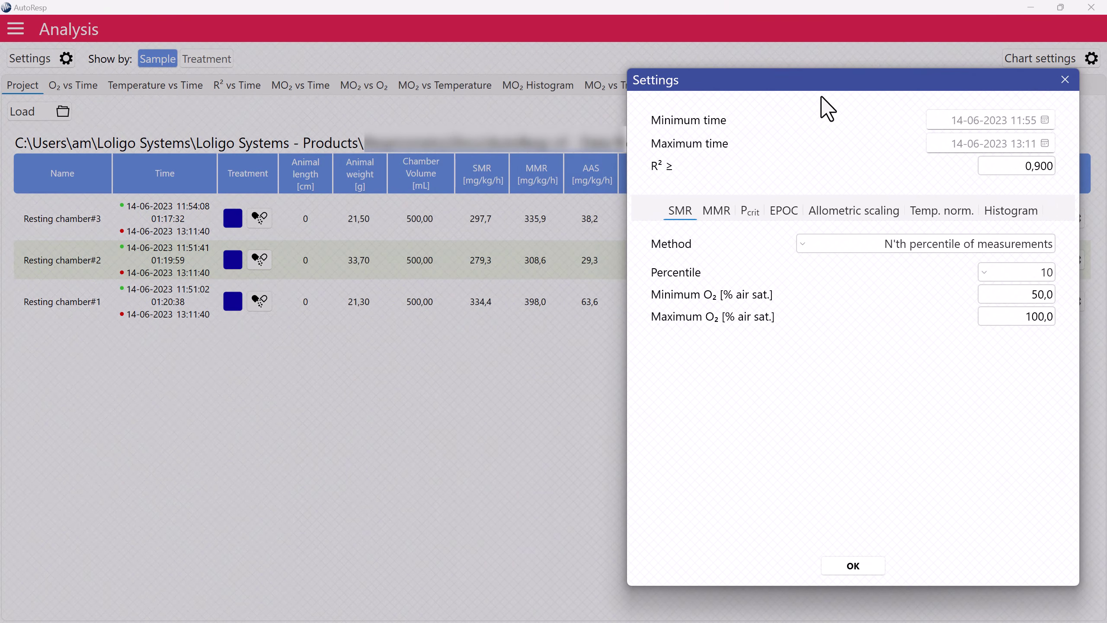
click(902, 244)
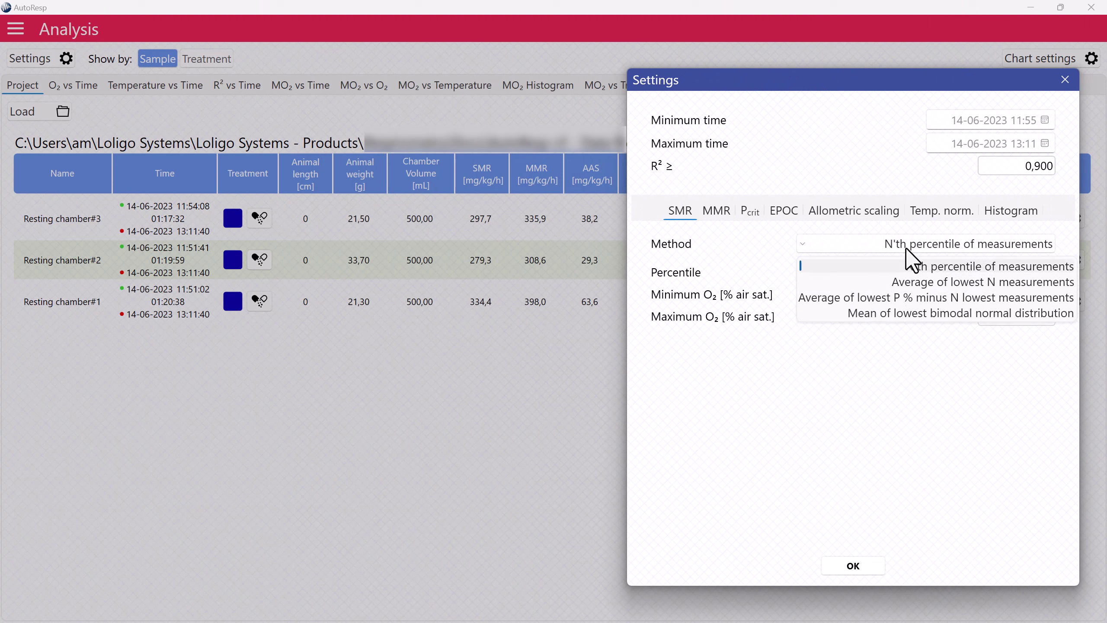
click(917, 281)
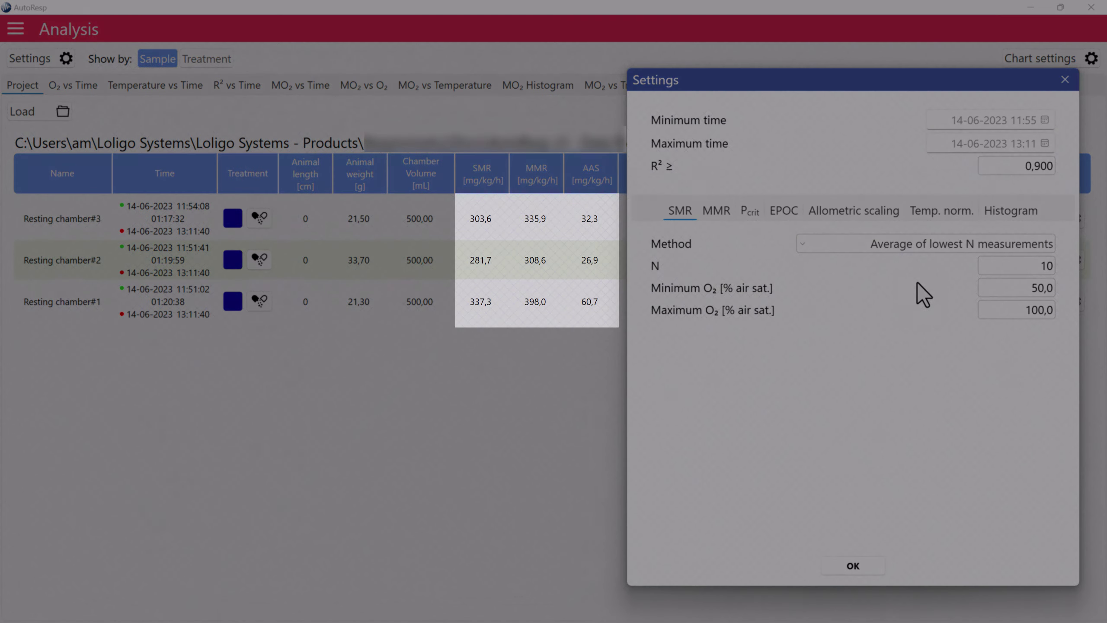
click(902, 244)
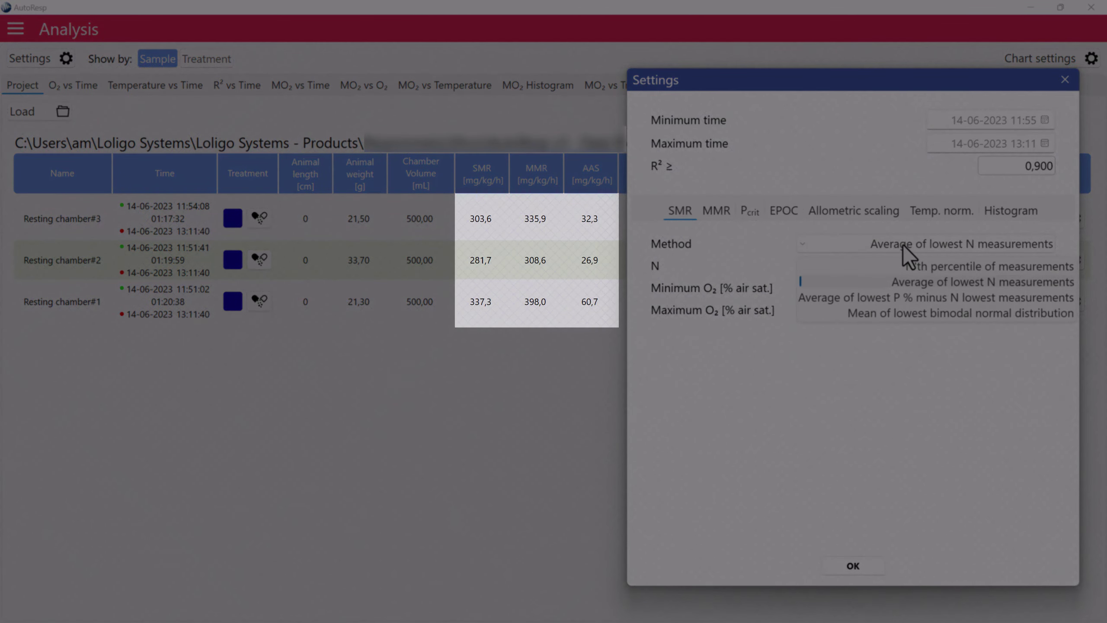
click(932, 266)
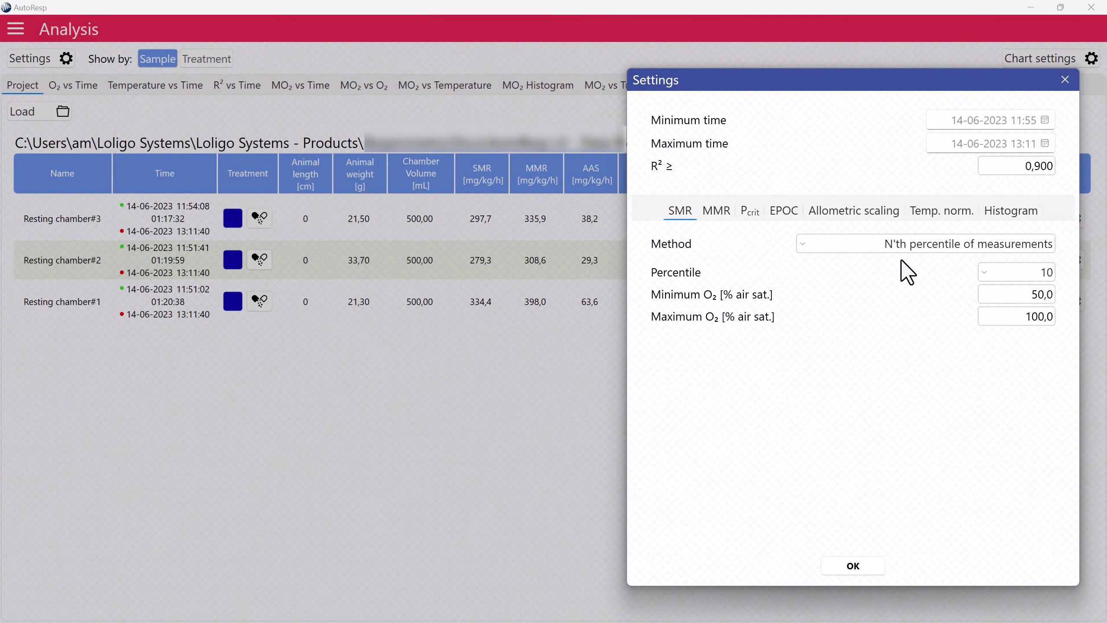
Enable allometric scaling with exponent 0,70 and review the temperature normalisation and histogram settings.
click(854, 211)
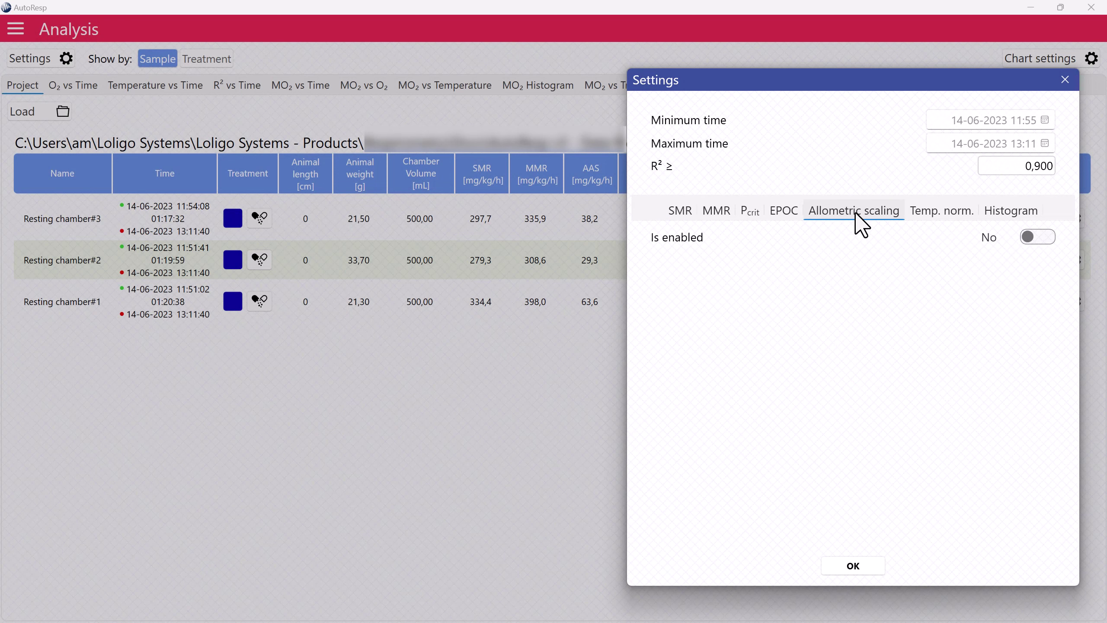
click(1031, 238)
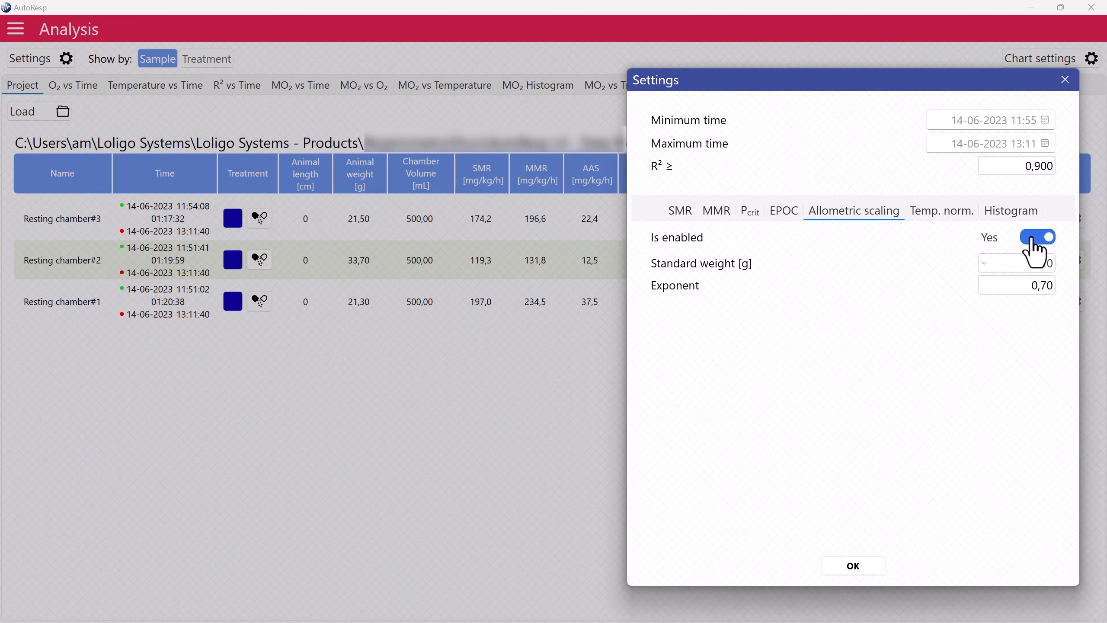
click(941, 213)
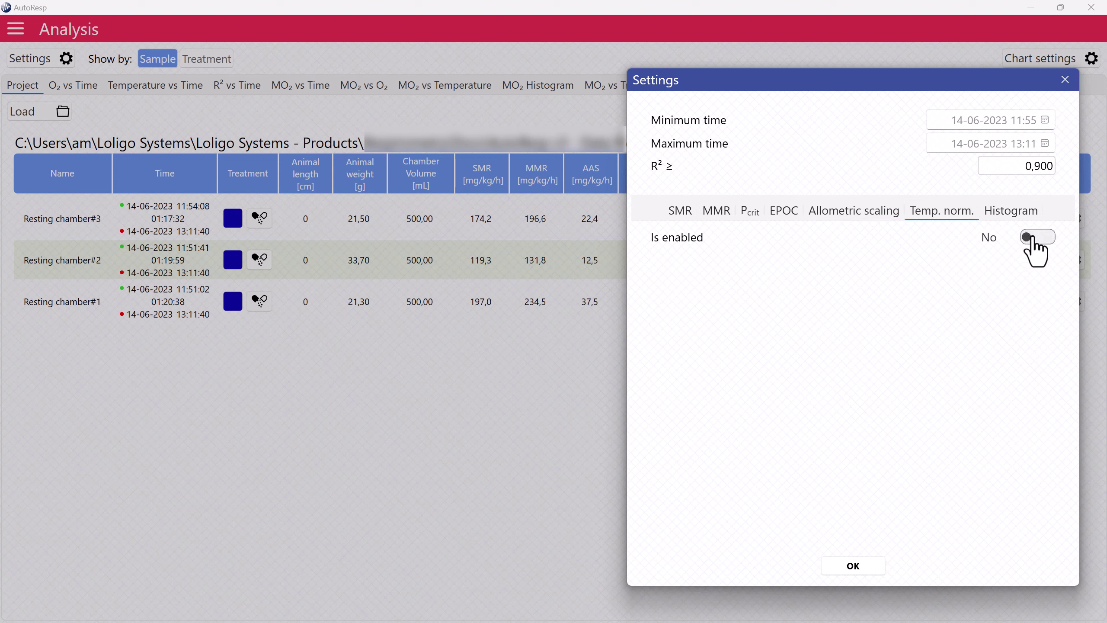
click(1011, 211)
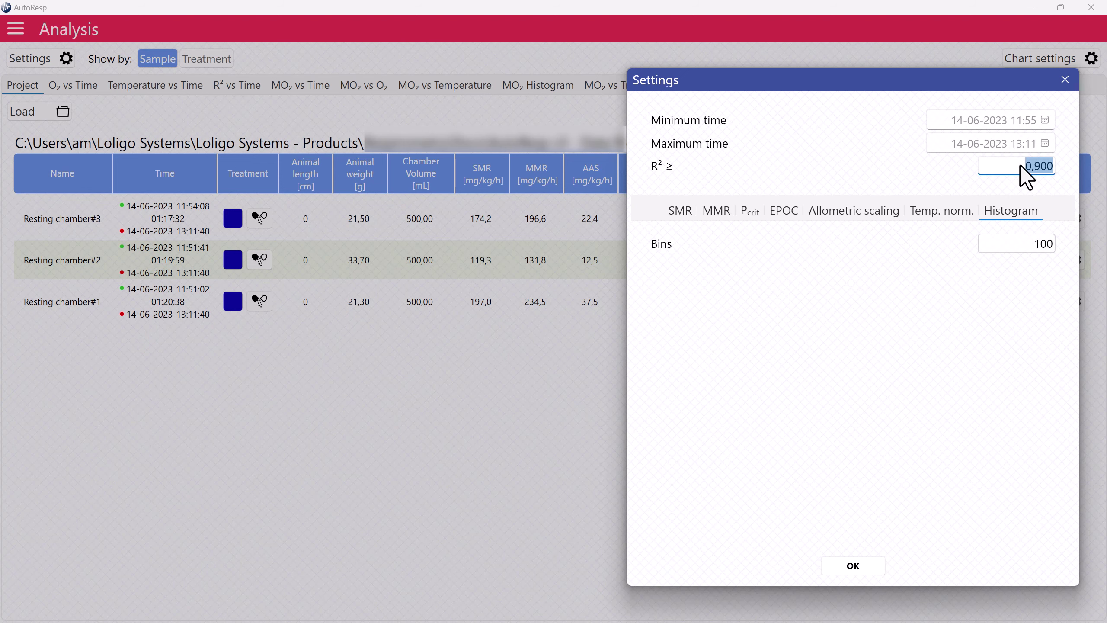
Apply the settings and, on the R² vs Time graph, move the analysis start to 12:14:52.
click(861, 563)
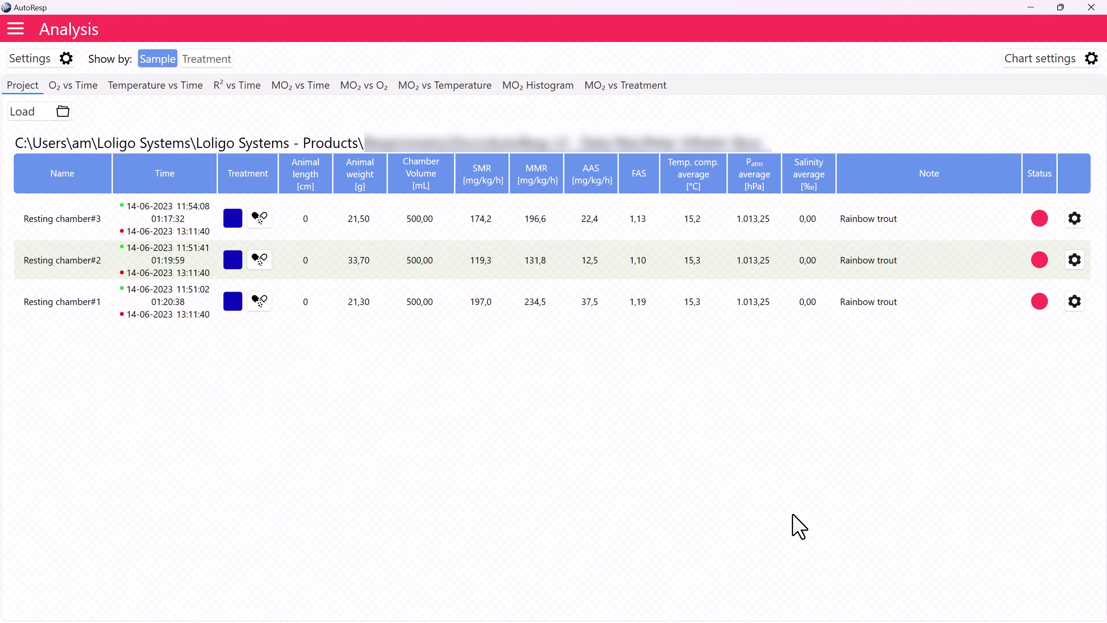
click(243, 92)
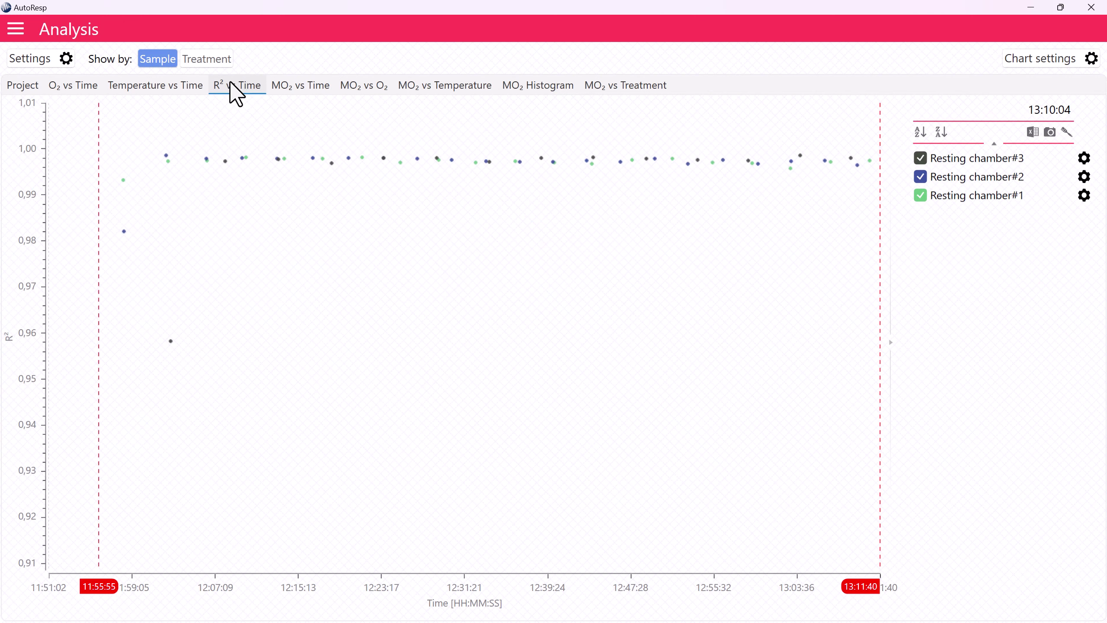
drag(97, 210, 293, 212)
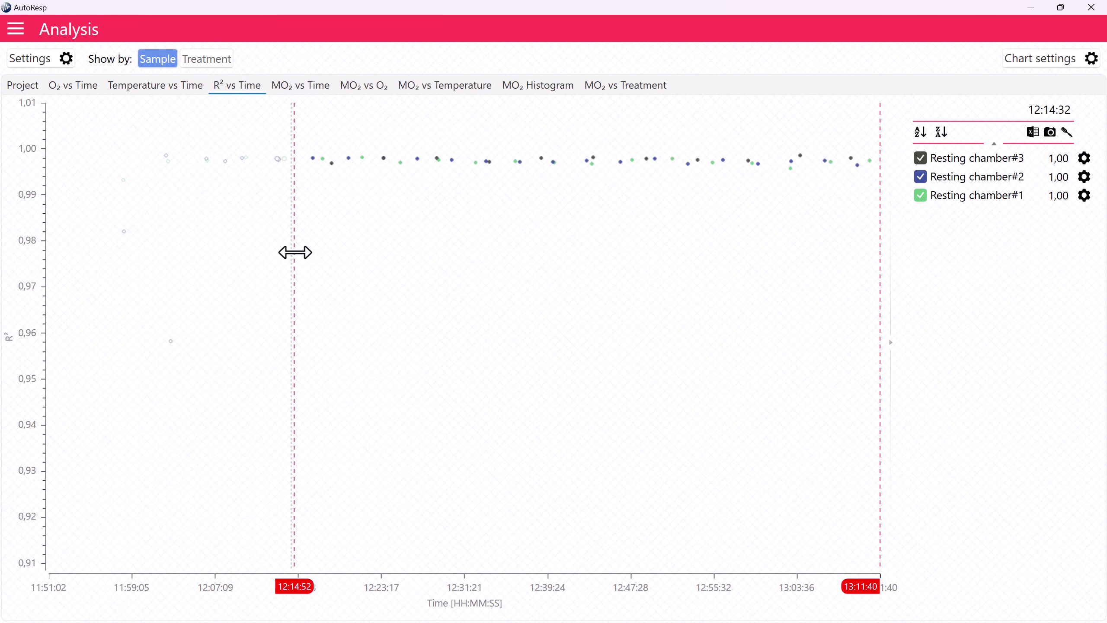
click(1044, 60)
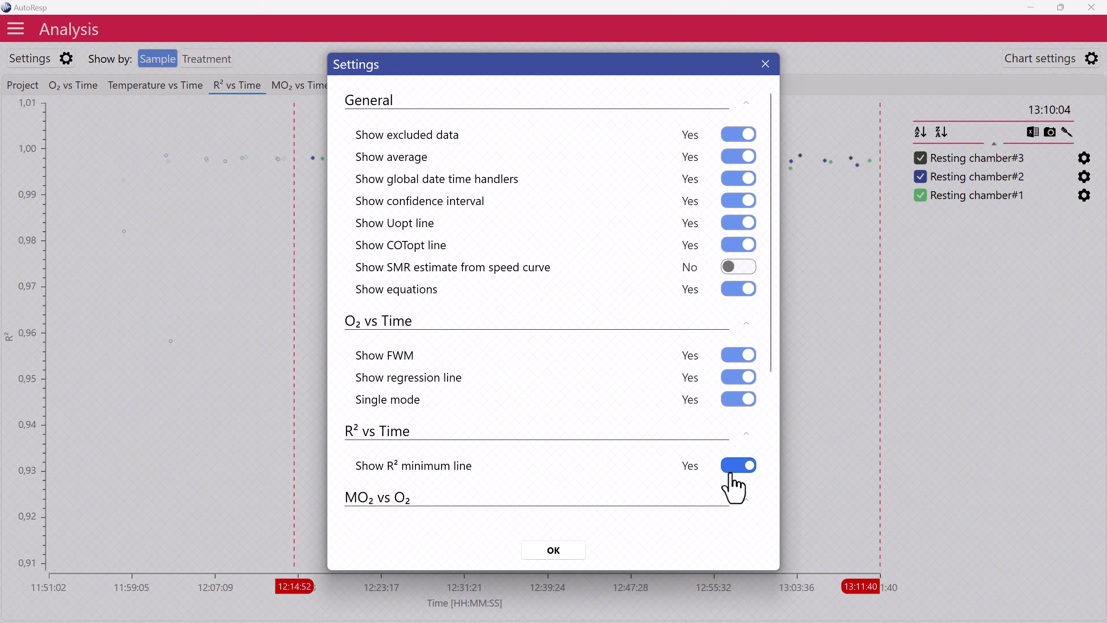
click(553, 550)
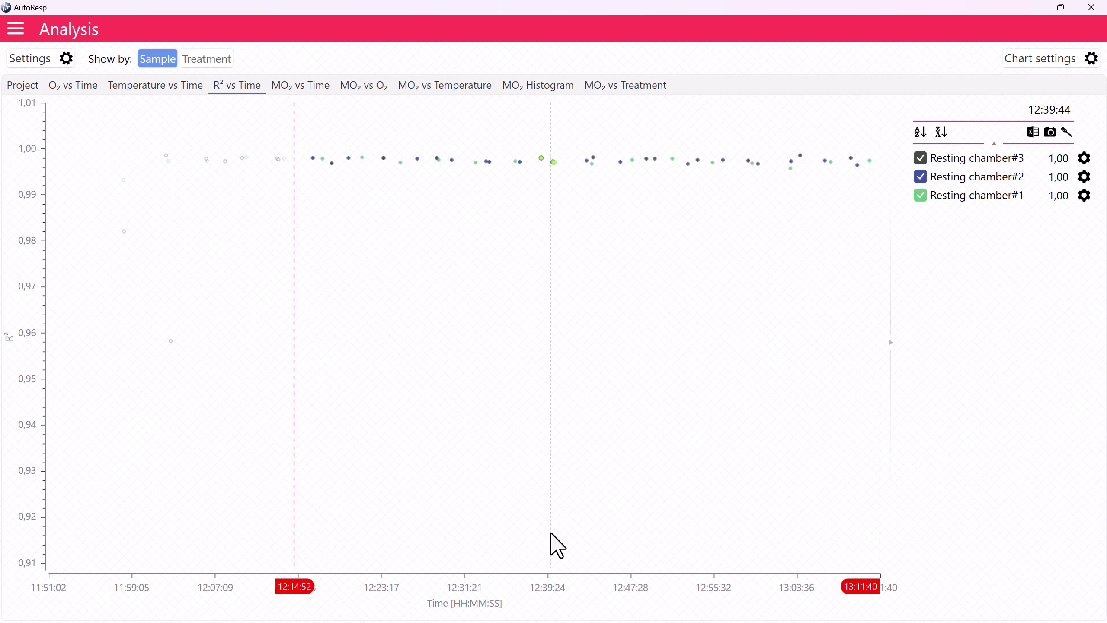
Keep N'th percentile for SMR (10th) and MMR (90th) and apply the settings.
click(38, 60)
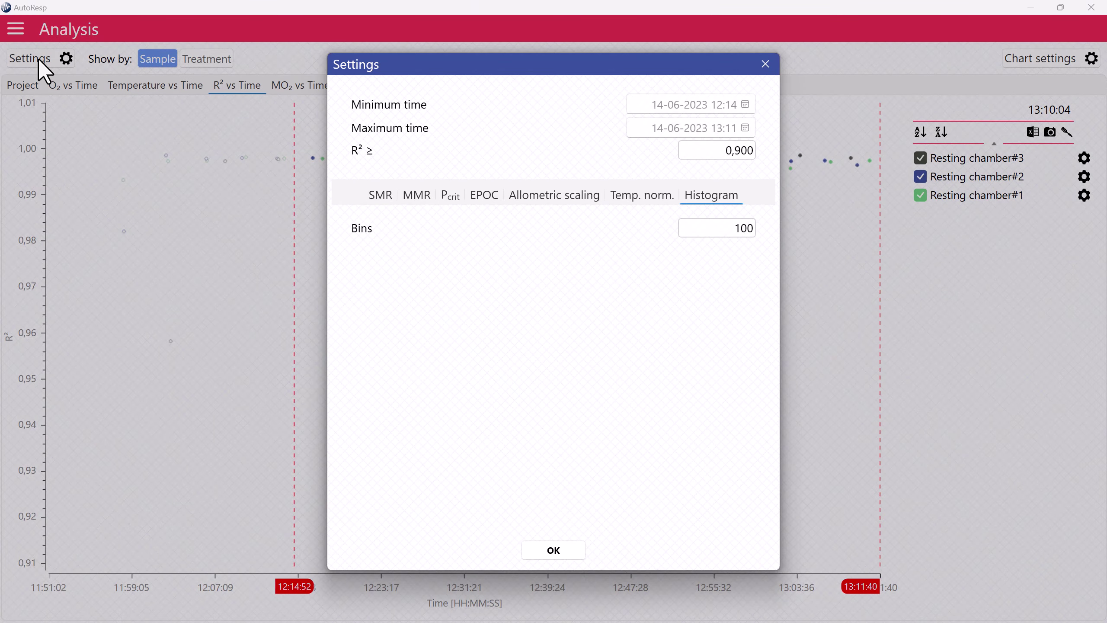
click(388, 199)
click(621, 230)
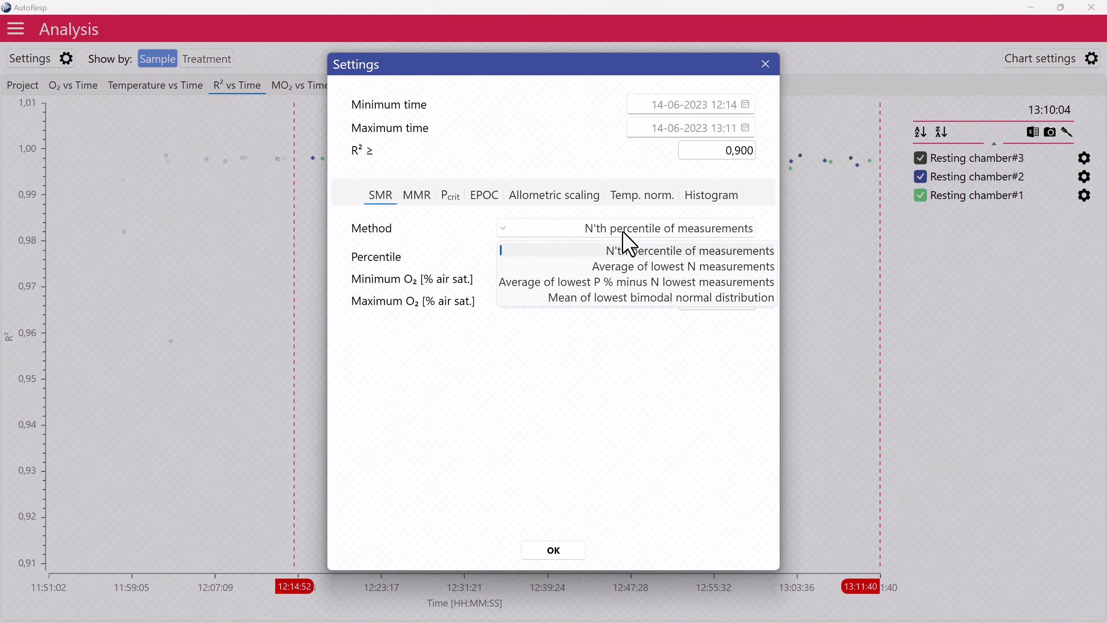
click(567, 351)
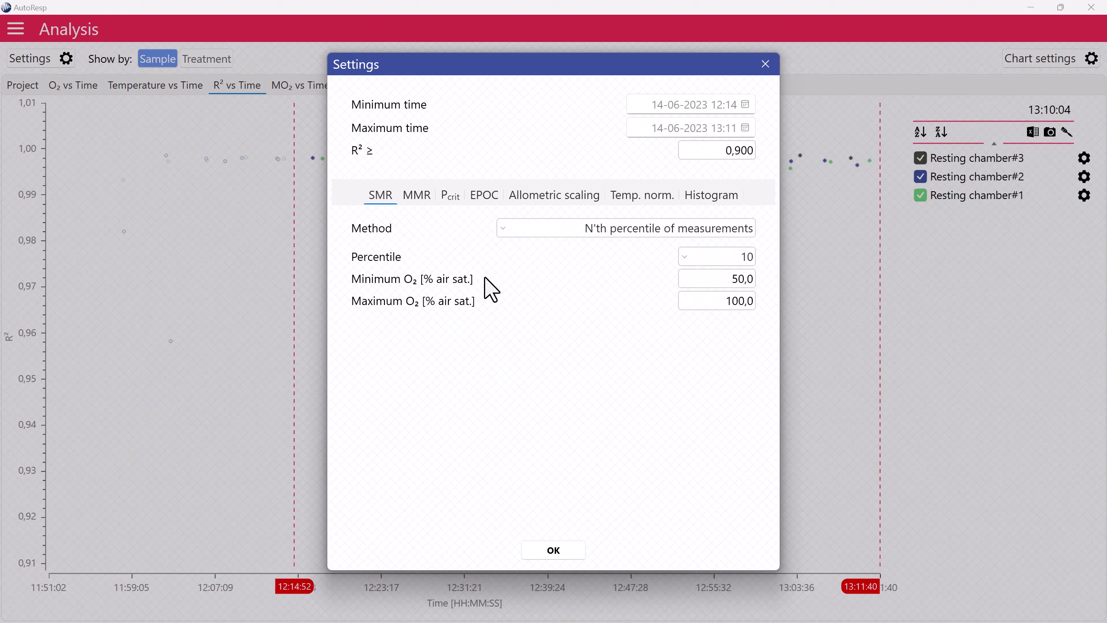
click(415, 200)
click(580, 231)
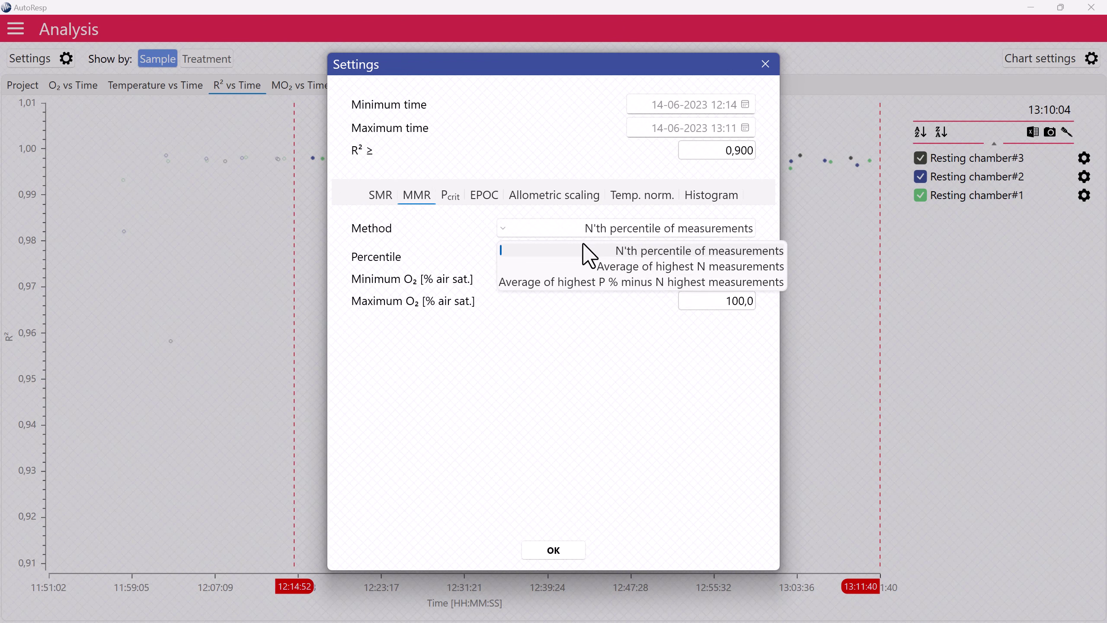
click(559, 368)
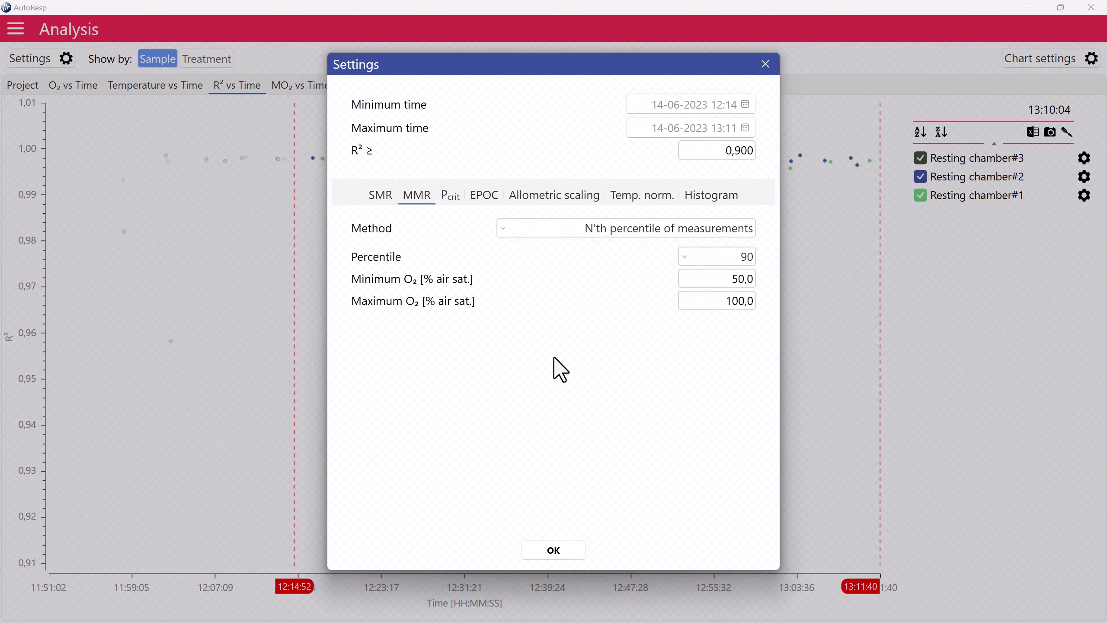
click(553, 550)
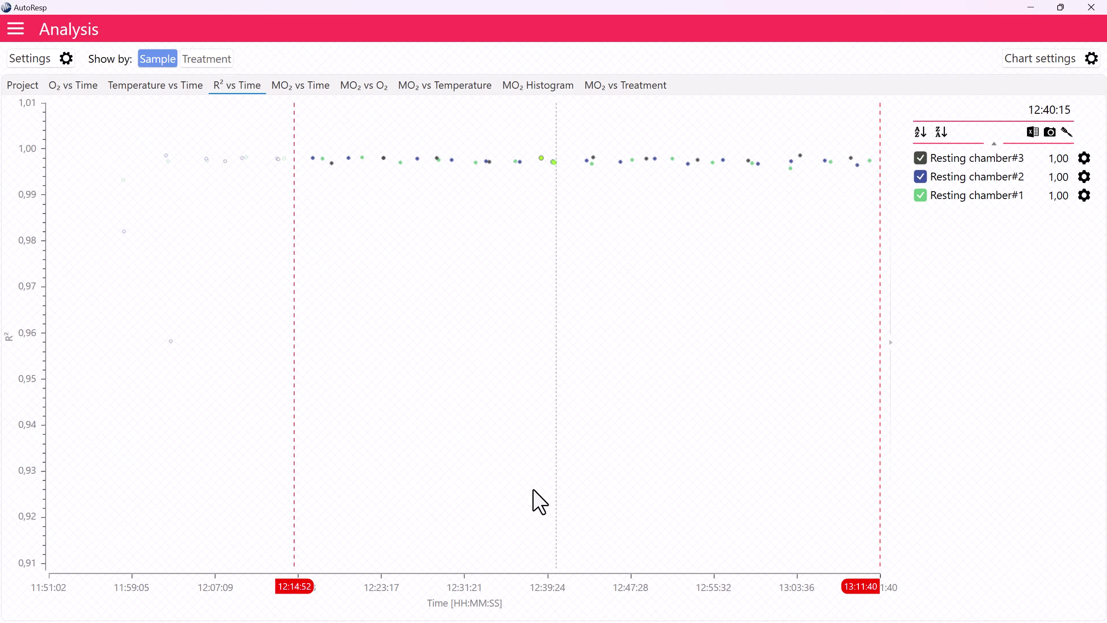
click(71, 86)
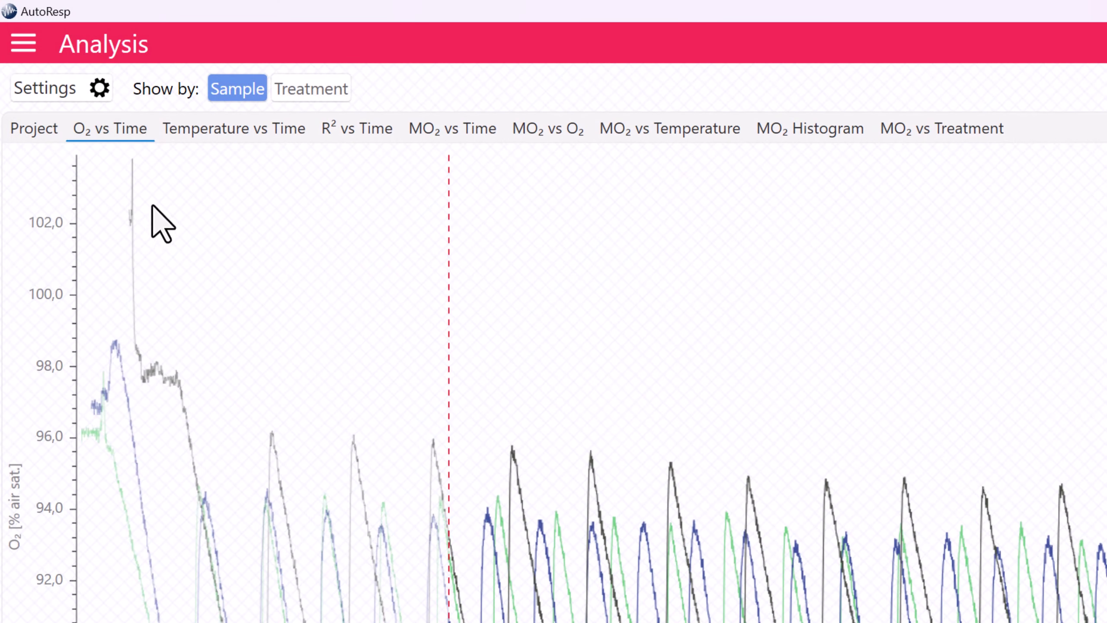
Move the O2 vs Time analysis start marker back to 11:56:28.
drag(428, 347, 156, 316)
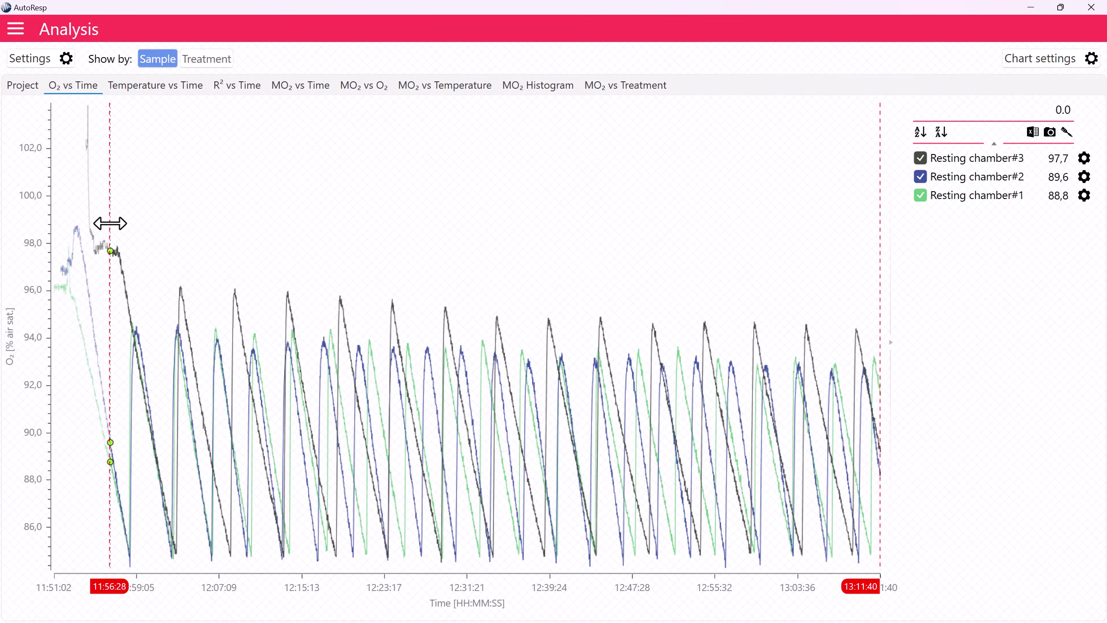
scroll(460, 370, up, 4)
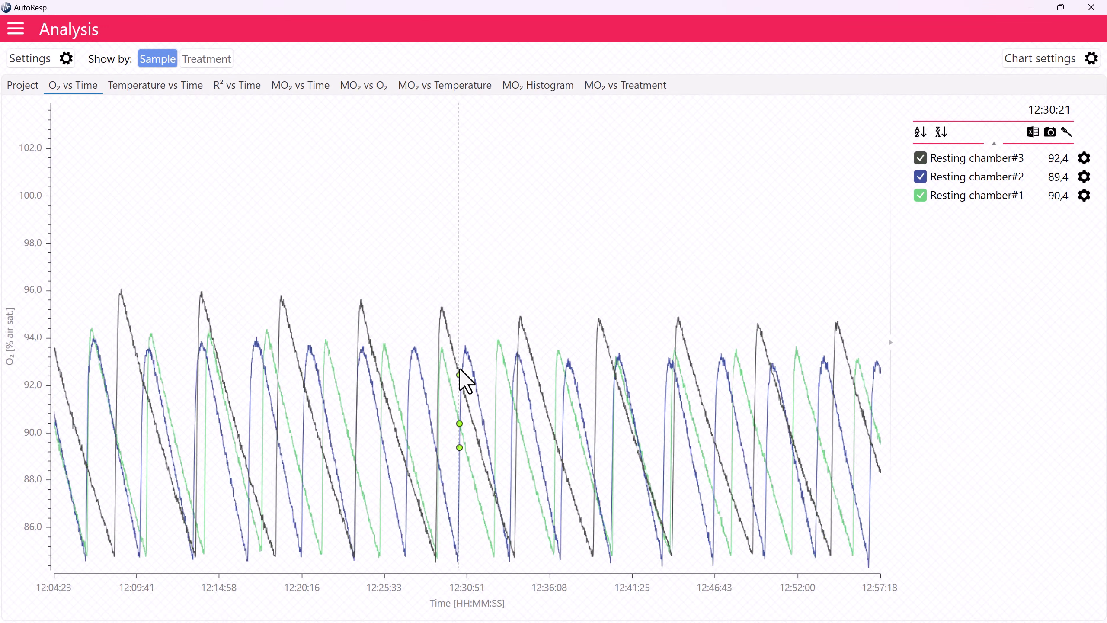
scroll(462, 372, down, 4)
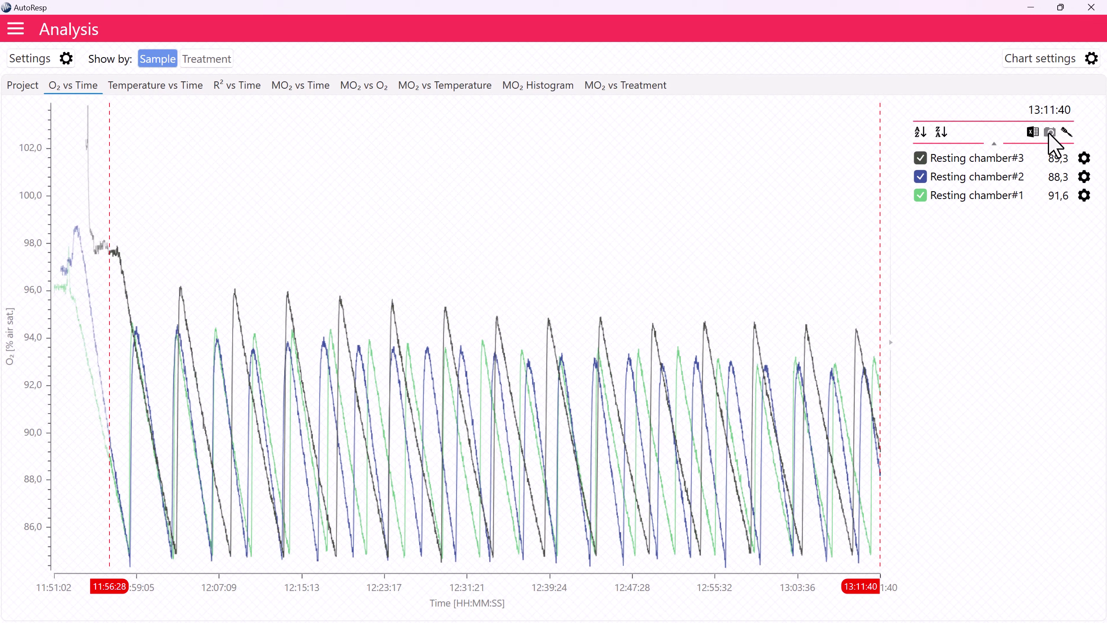
Style the Resting chamber#3 series as a thick pink line.
click(1065, 131)
click(478, 182)
click(494, 217)
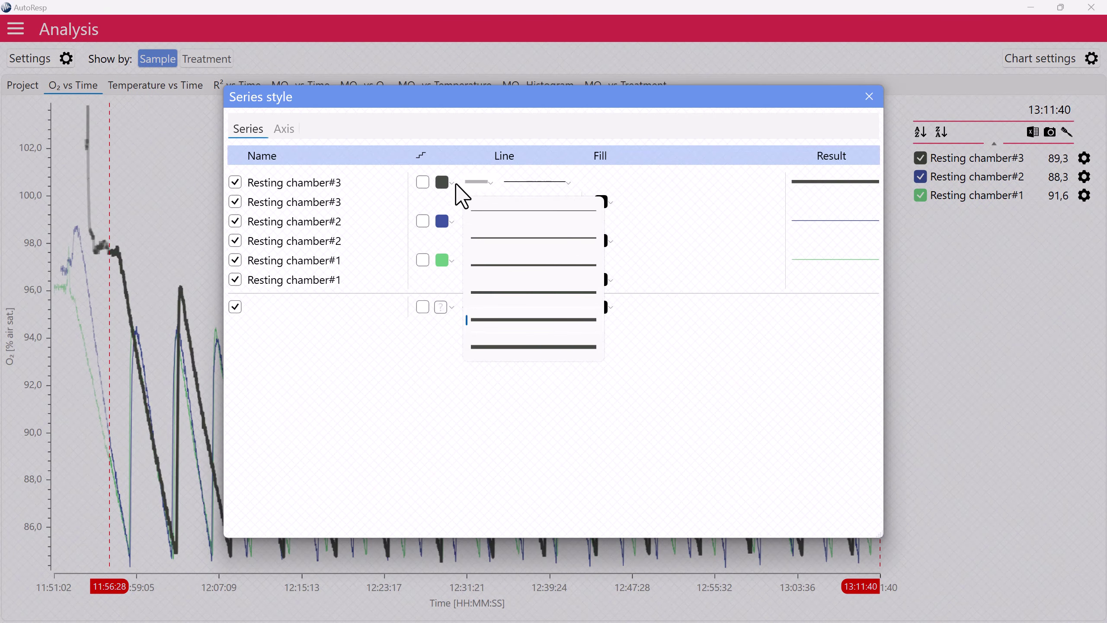
click(445, 182)
click(574, 315)
click(869, 96)
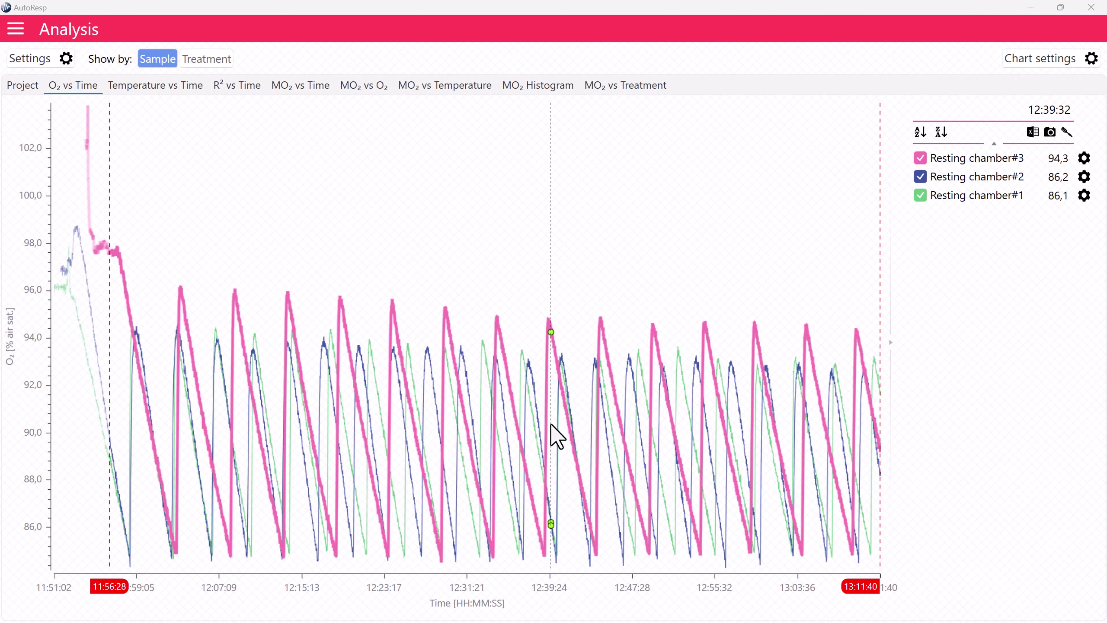
Hide Resting chambers #1 and #2 and pan to later measurement cycles.
scroll(551, 425, up, 3)
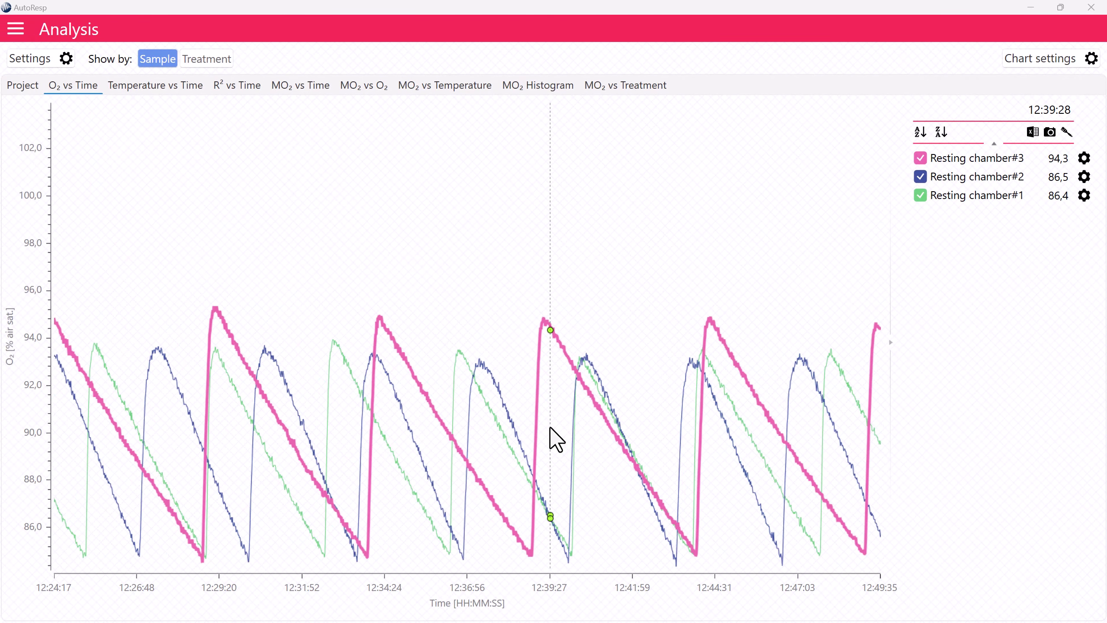
scroll(550, 427, up, 2)
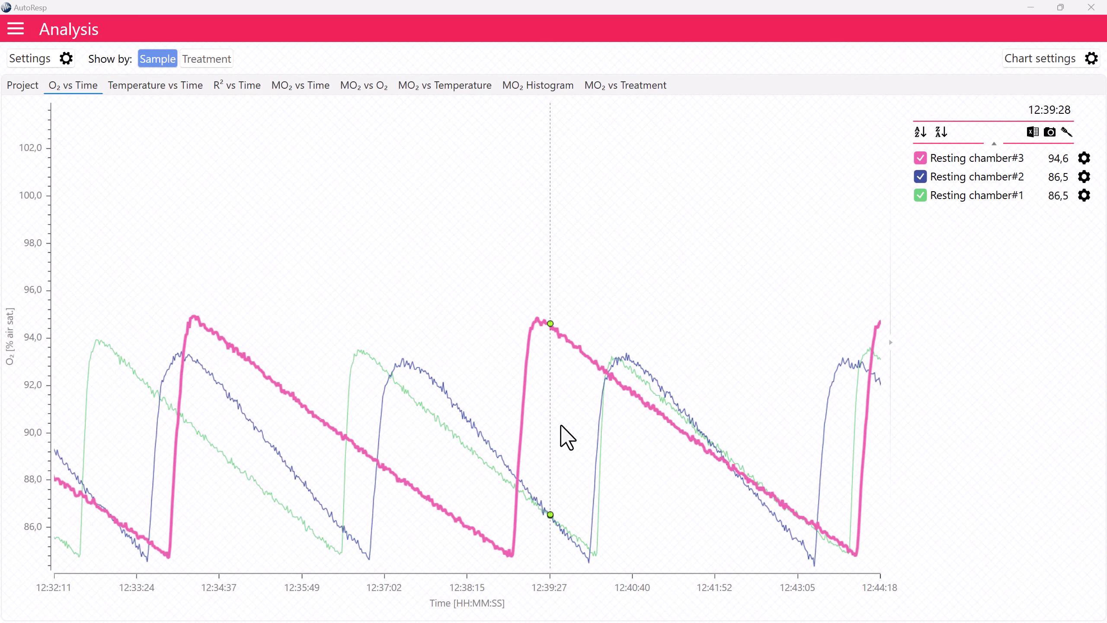
click(921, 195)
click(920, 177)
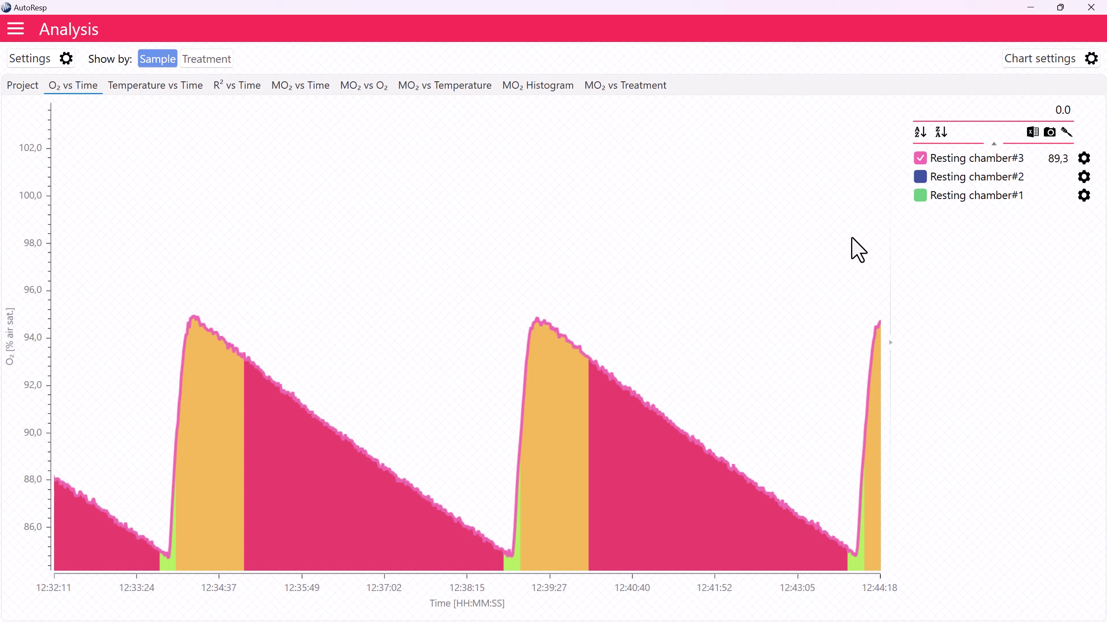
scroll(592, 456, up, 1)
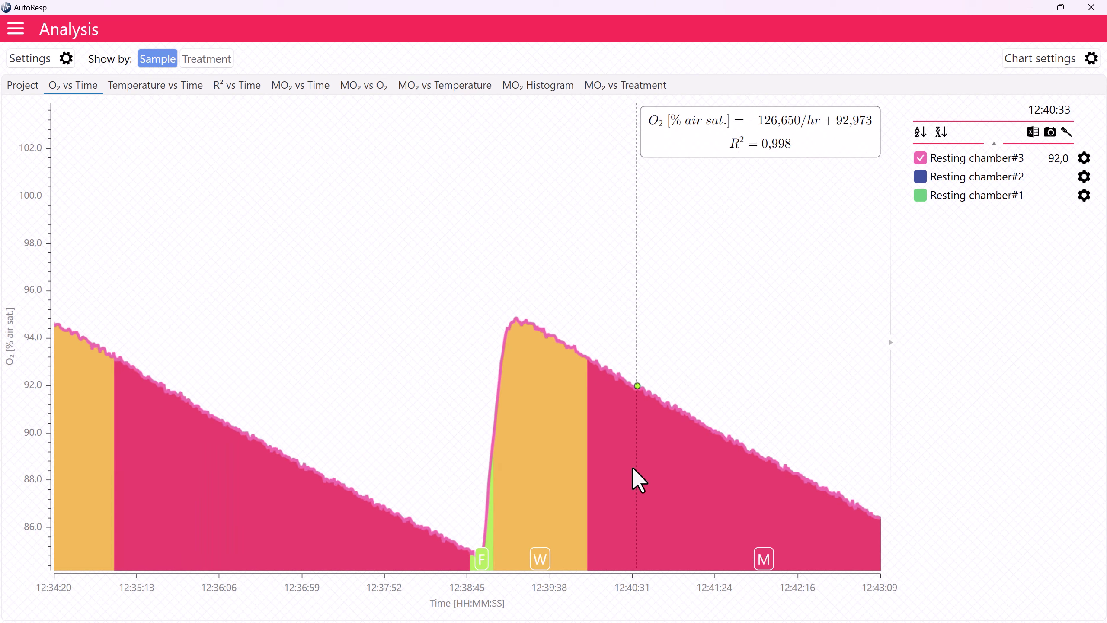
drag(633, 470, 372, 463)
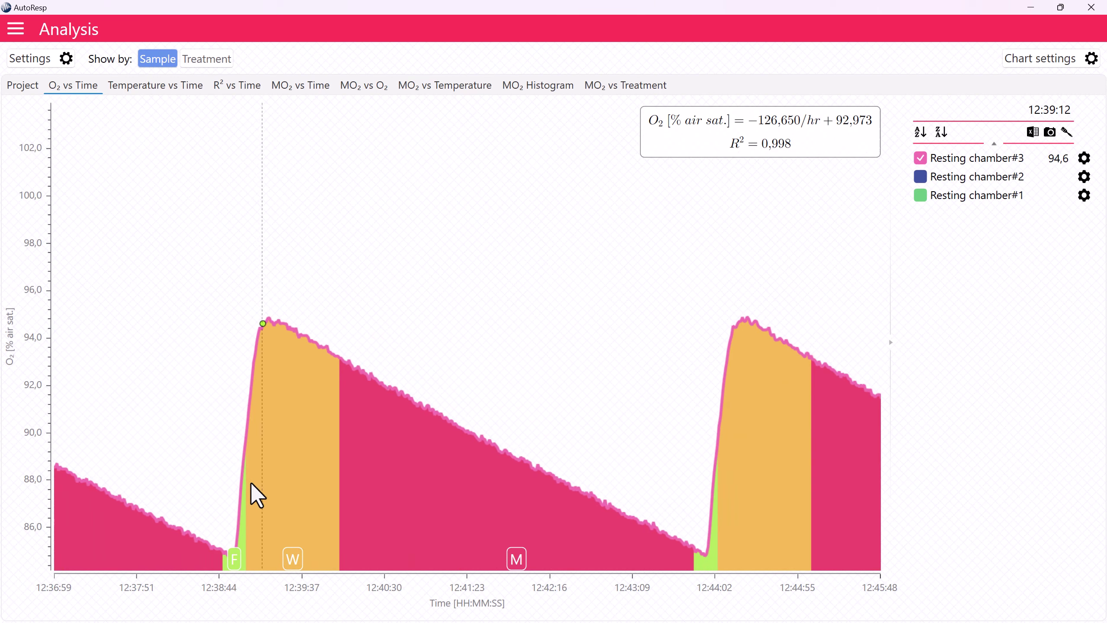
drag(702, 505, 331, 495)
On the MO2 vs Time chart, expand SMR, MMR and AAS values for chambers #3 and #2.
click(297, 86)
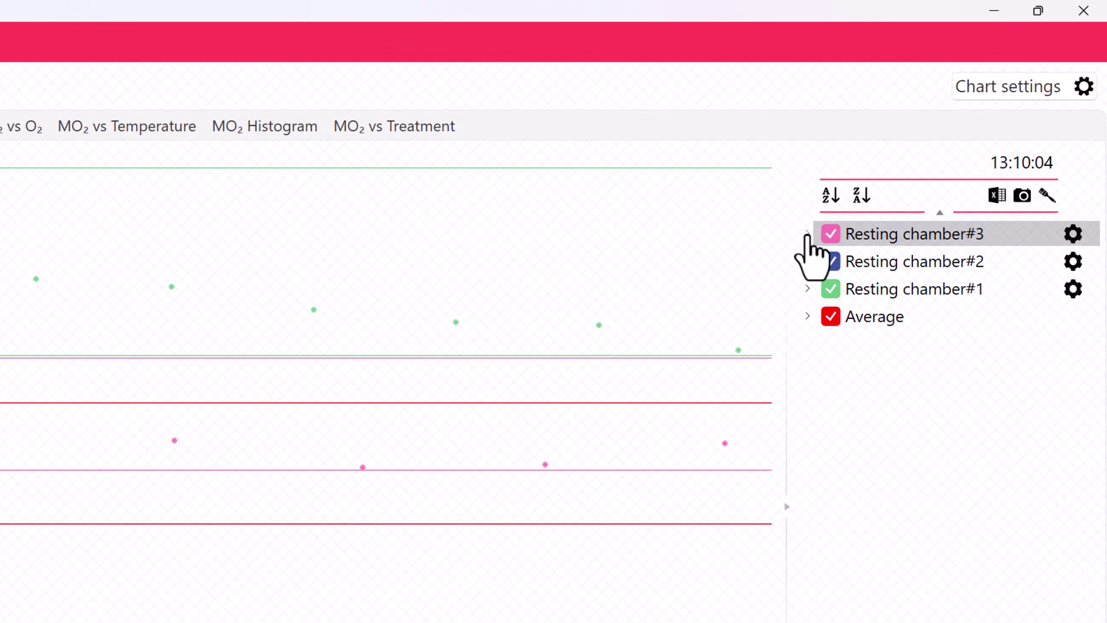
click(807, 236)
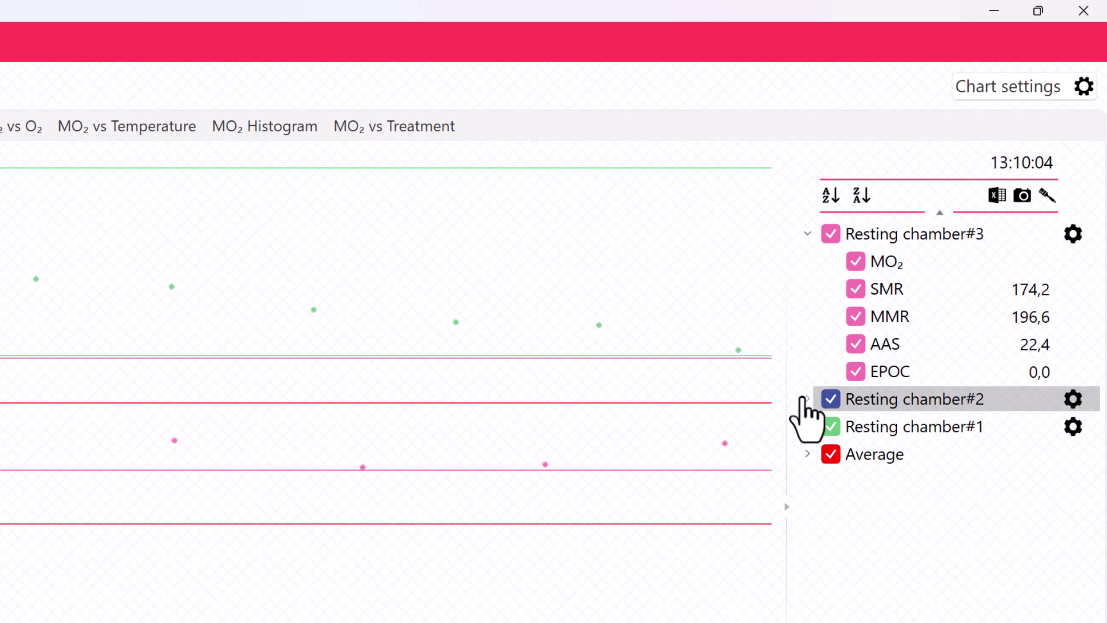
click(807, 398)
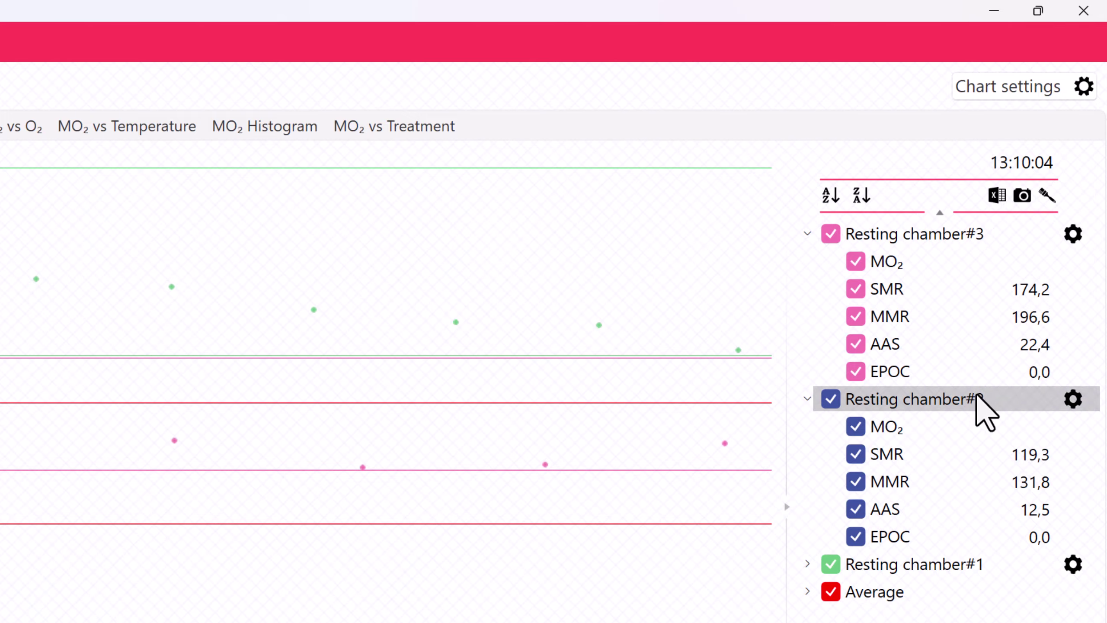
Extend Resting chamber#2's data range back to the recording start.
click(1072, 398)
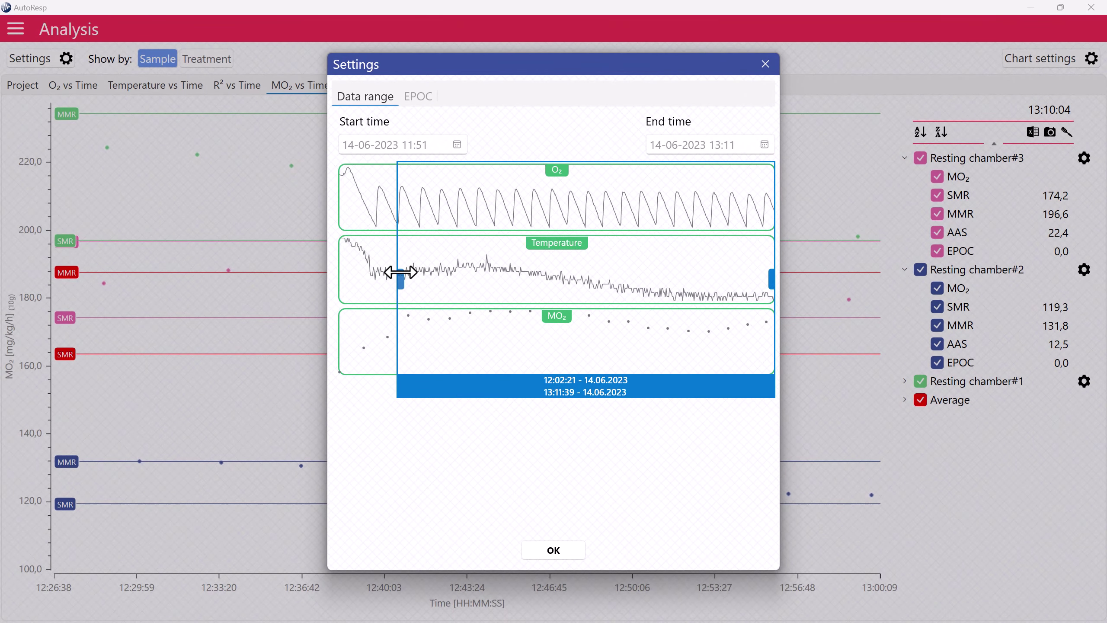
drag(399, 275, 343, 278)
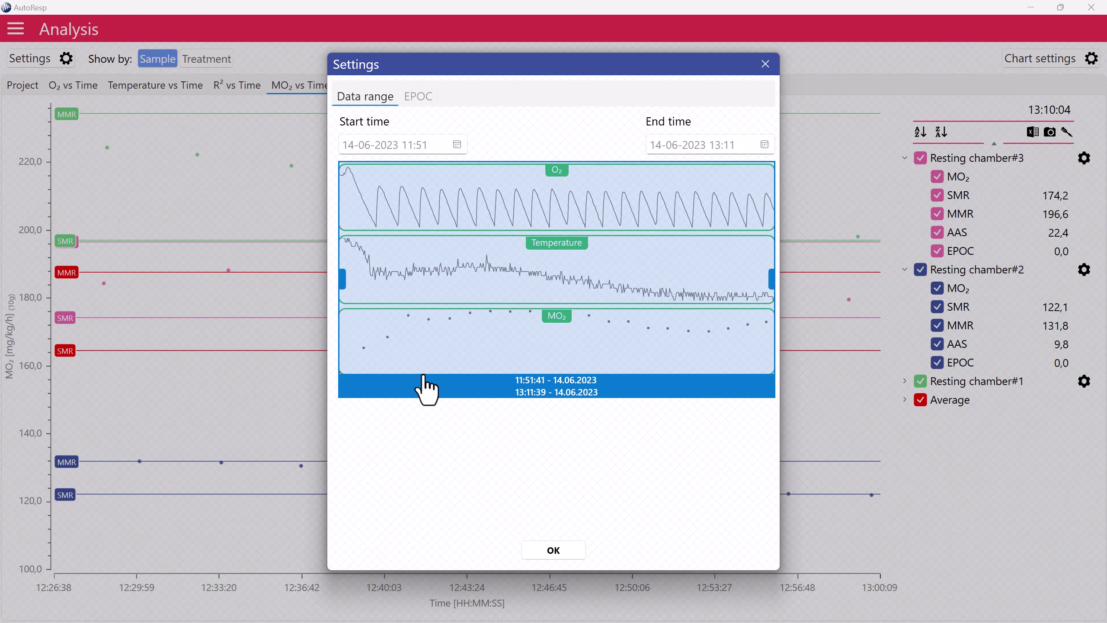
click(552, 548)
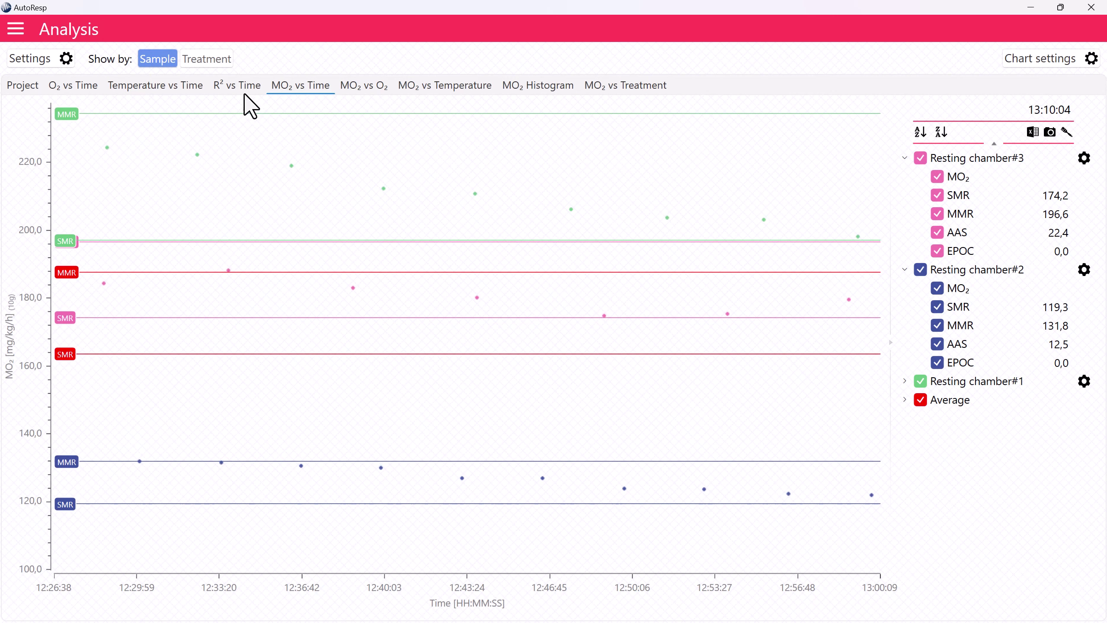
Switch Show by to Treatment and back to Sample, then expand the Average values in the legend.
click(206, 60)
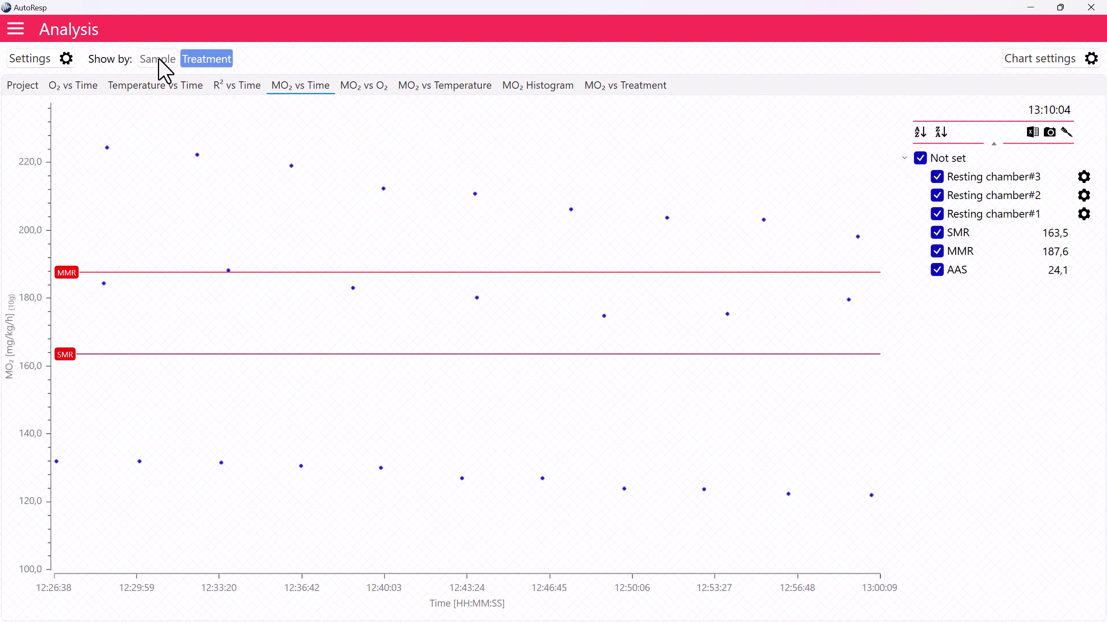
click(158, 58)
click(904, 400)
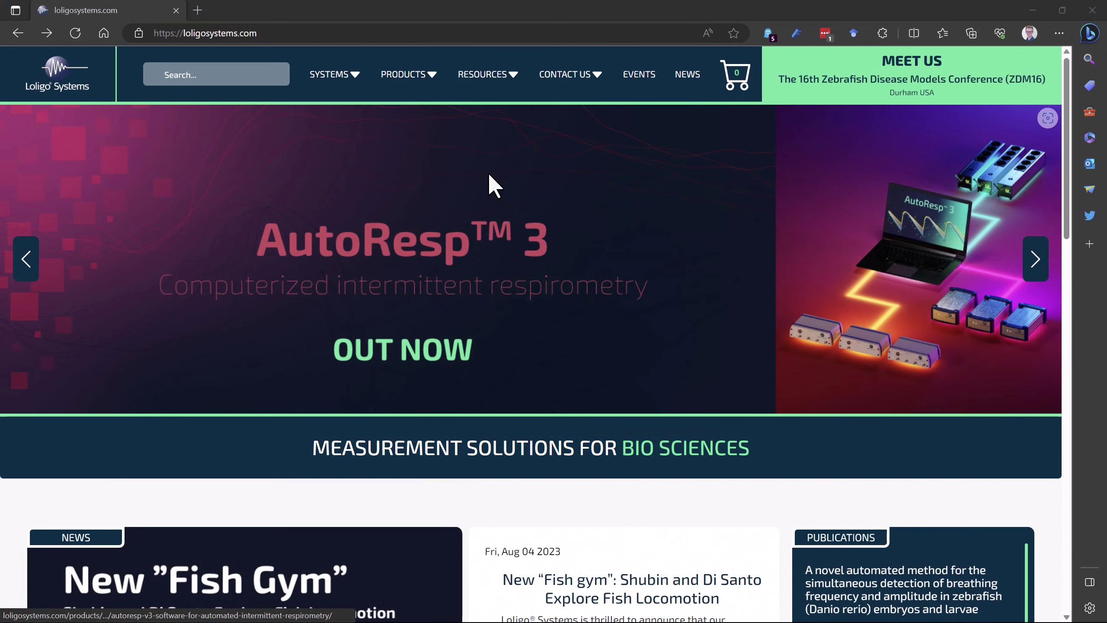
Open the Support request form from CONTACT US on loligosystems.com.
mouse_move(572, 75)
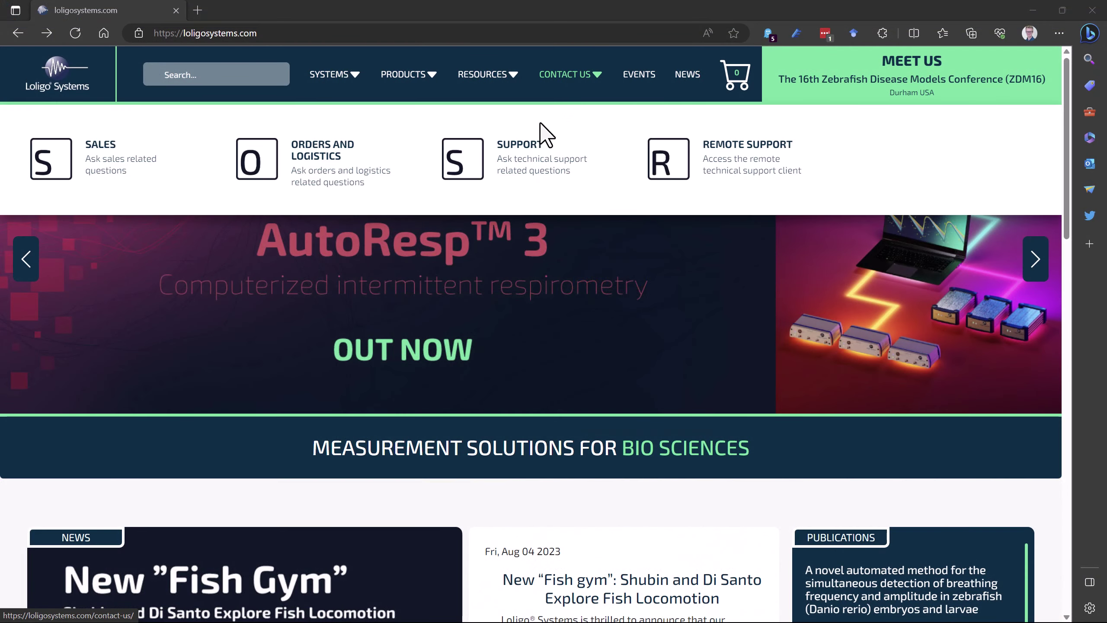
click(517, 164)
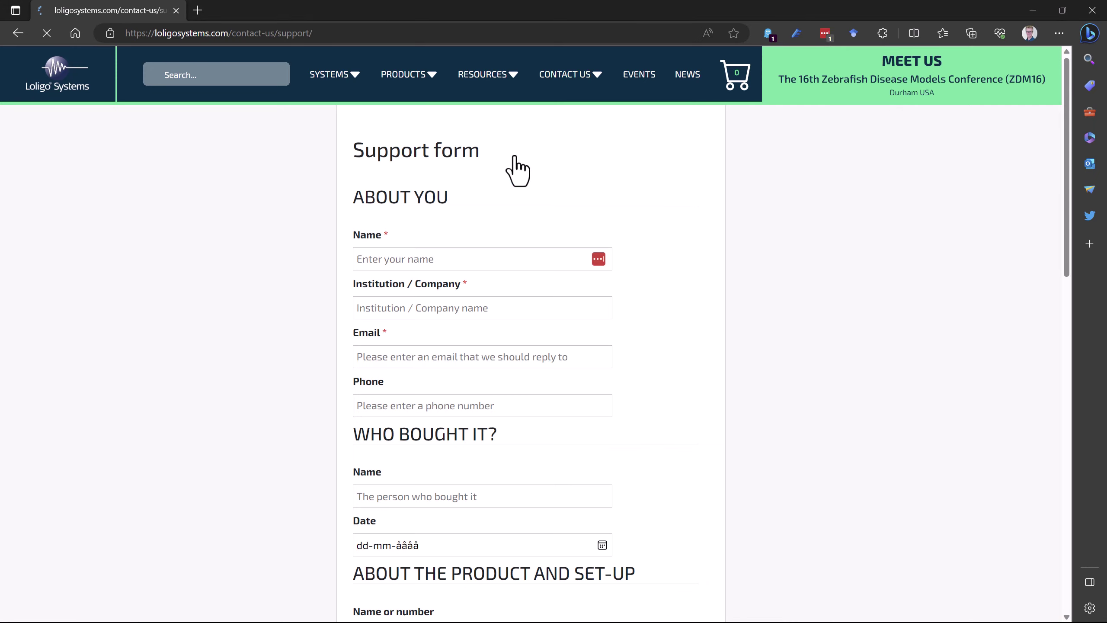